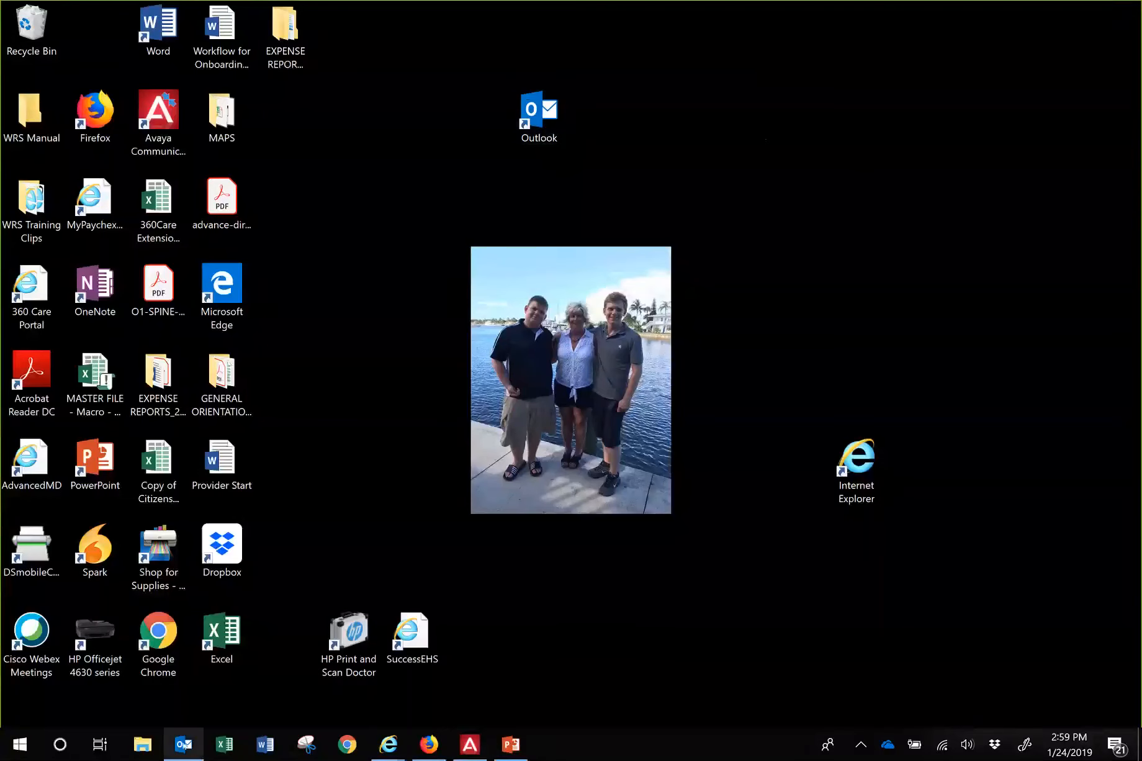
Switch to Outlook, open the calendar, and enlarge the date navigator to show January through March 2019.
mouse_move(183, 744)
click(215, 695)
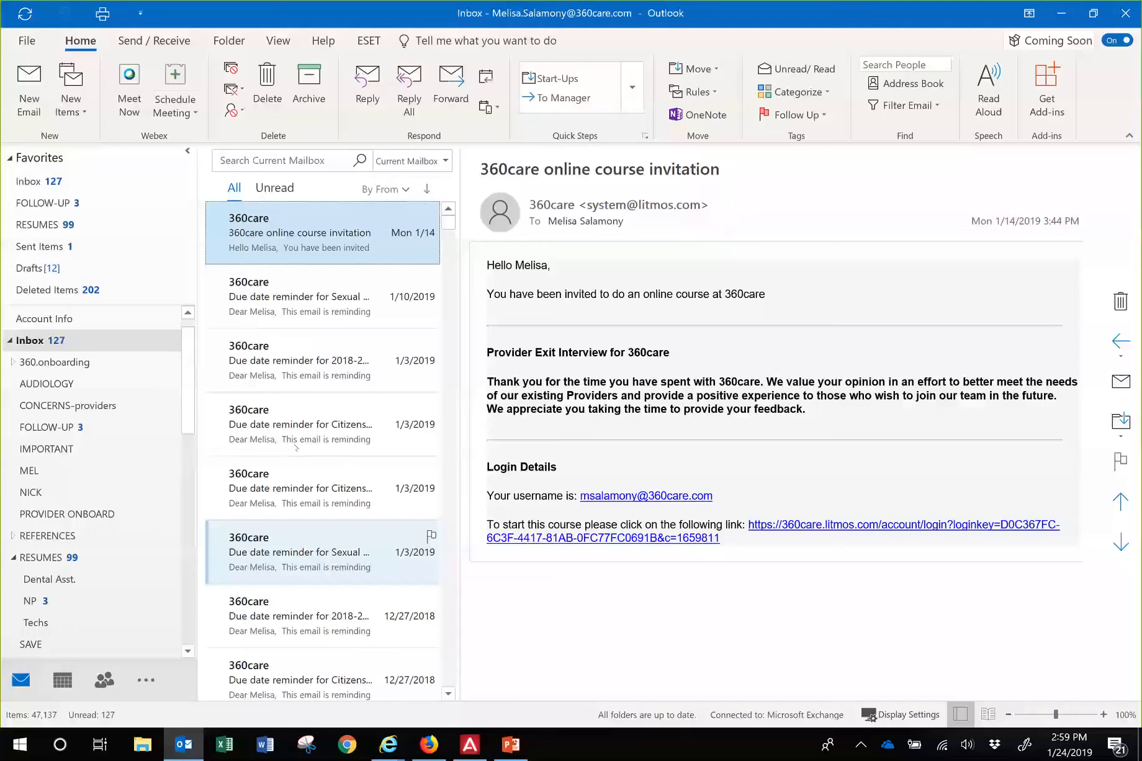
mouse_move(70, 683)
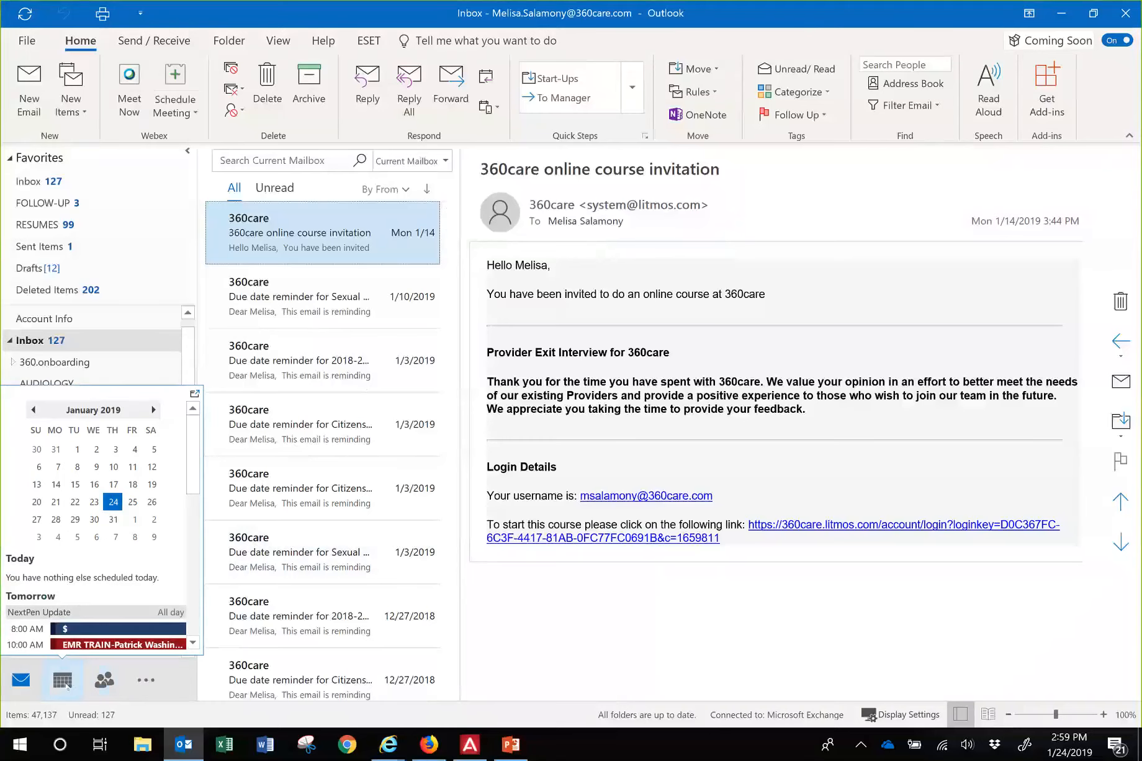
click(64, 682)
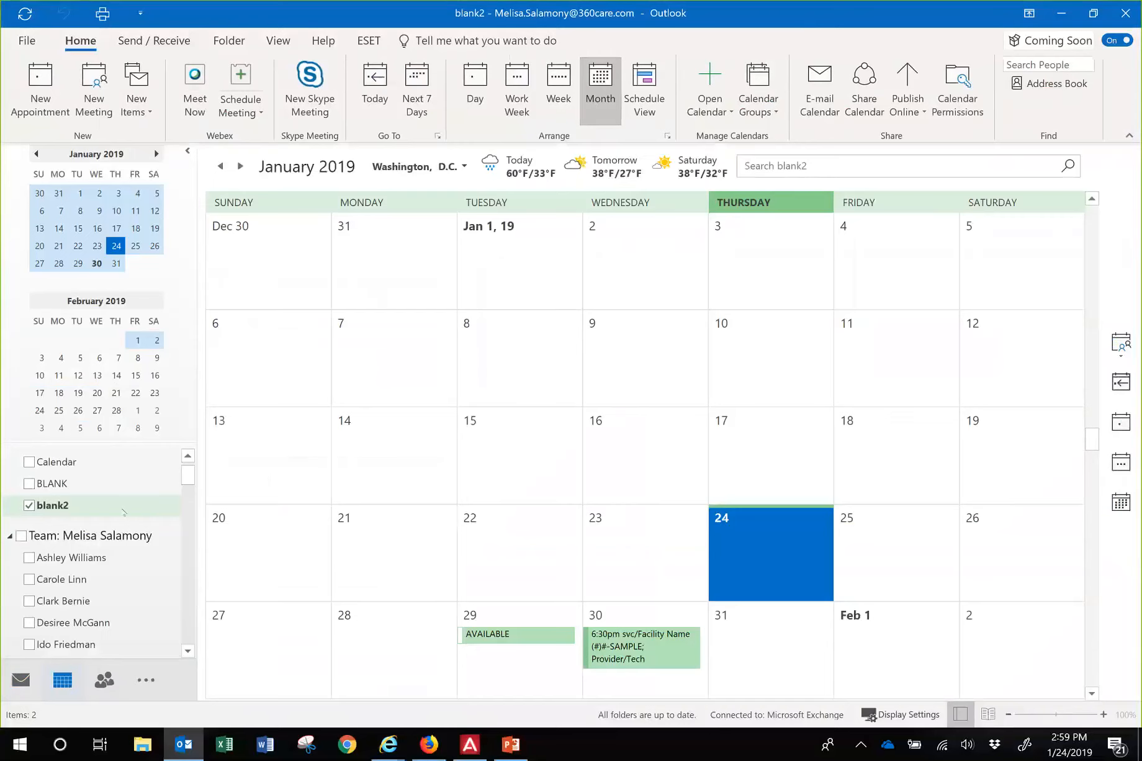
drag(143, 439, 125, 558)
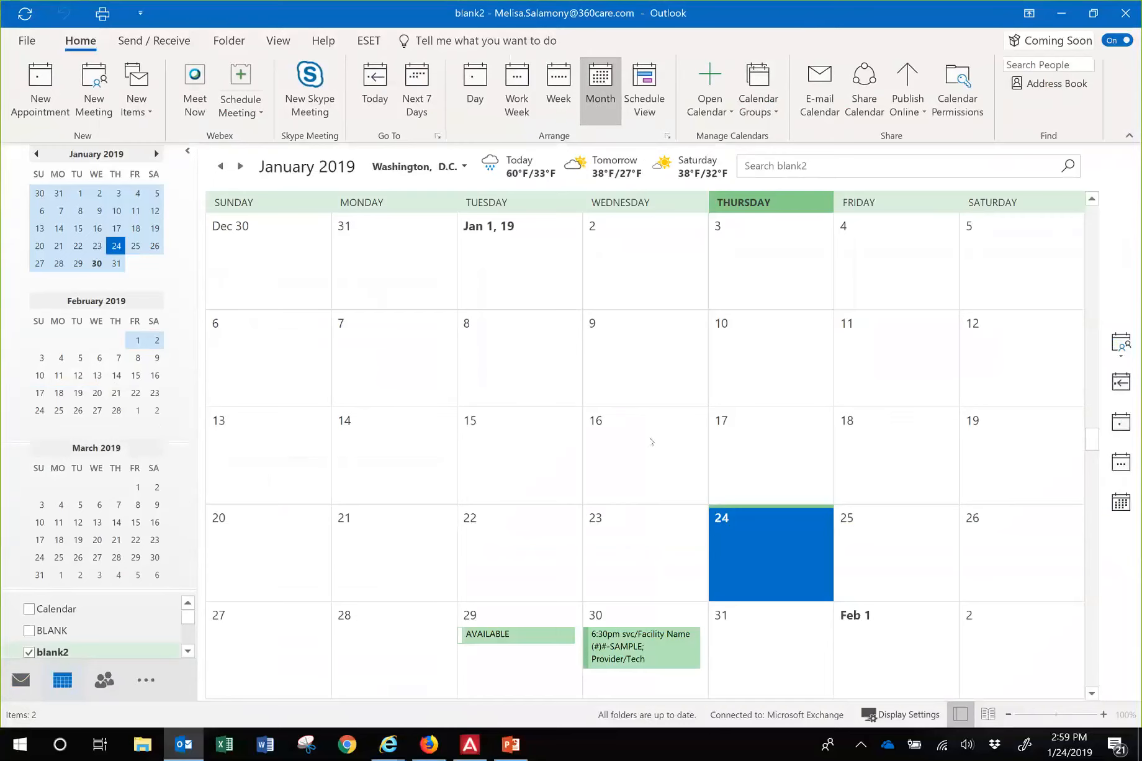
Browse the blank2 calendar forward through February and March 2019, and return to today's date.
scroll(651, 442, down, 1)
scroll(706, 423, down, 1)
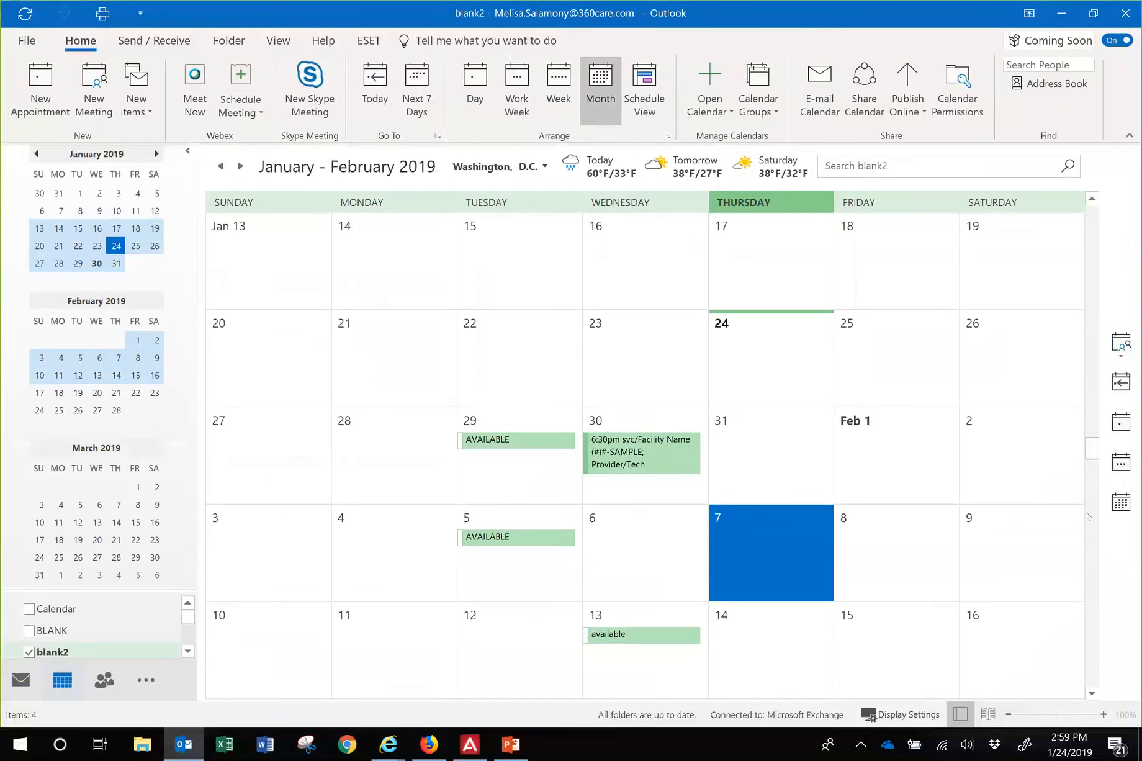
scroll(887, 487, down, 1)
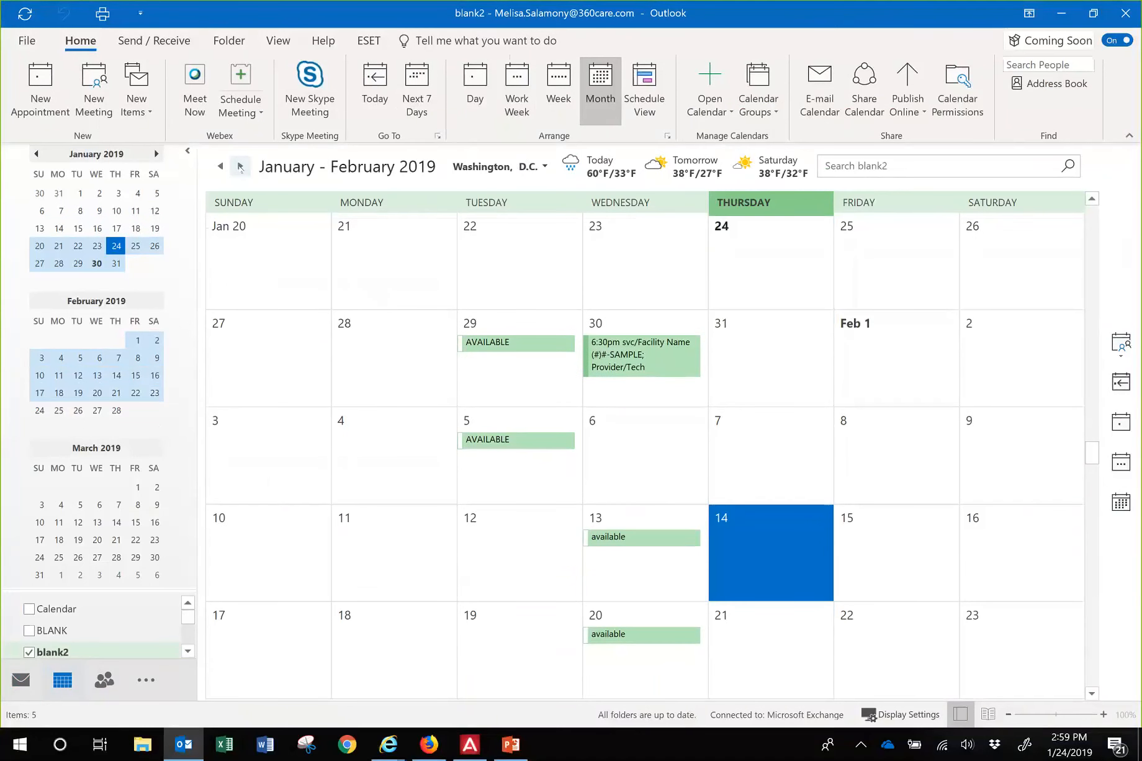
click(241, 166)
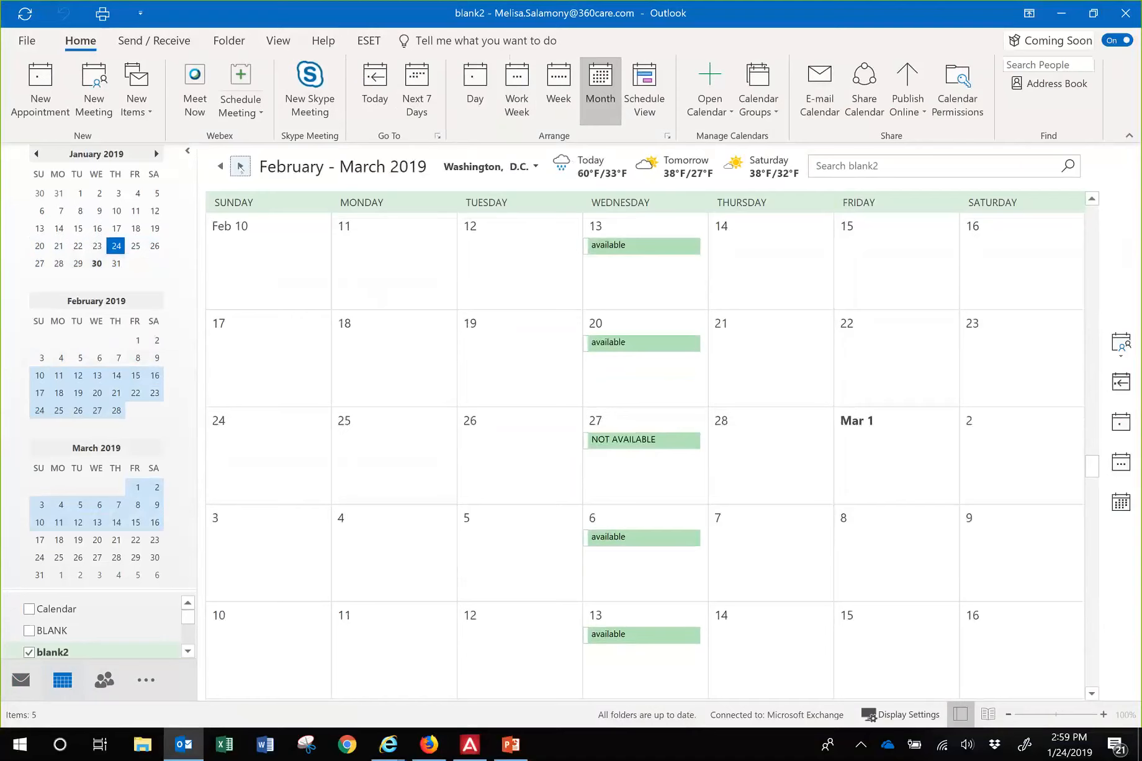
click(156, 154)
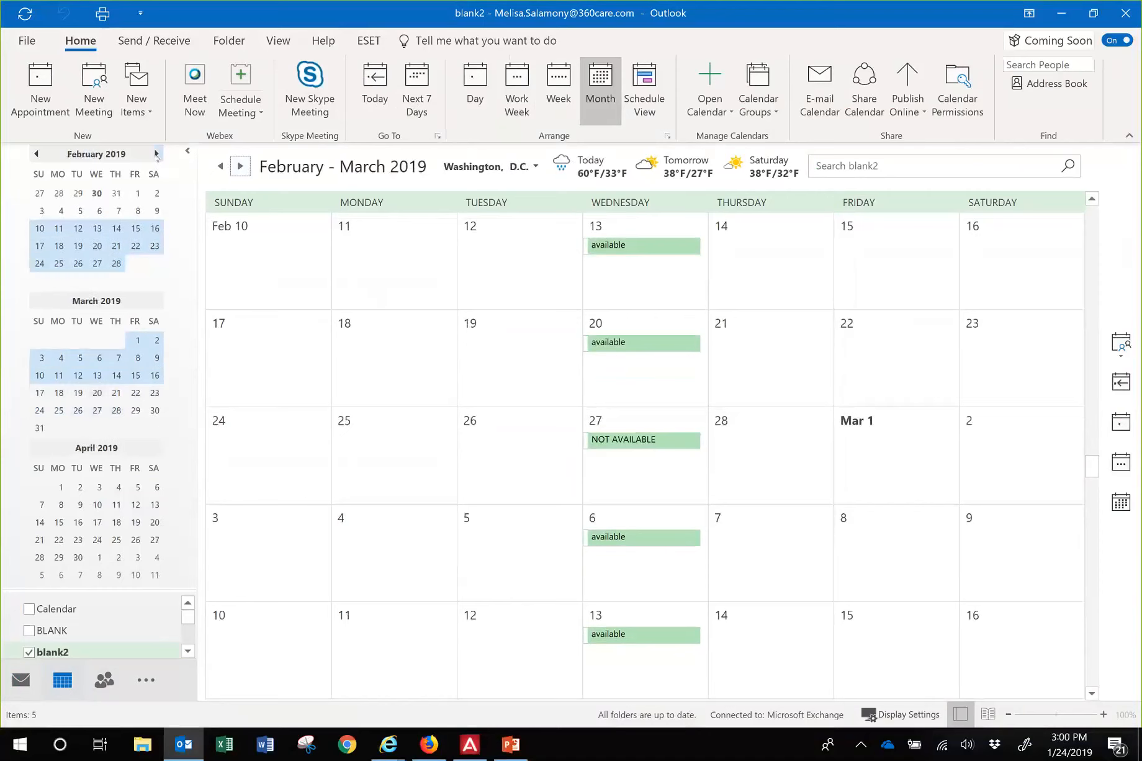
click(156, 154)
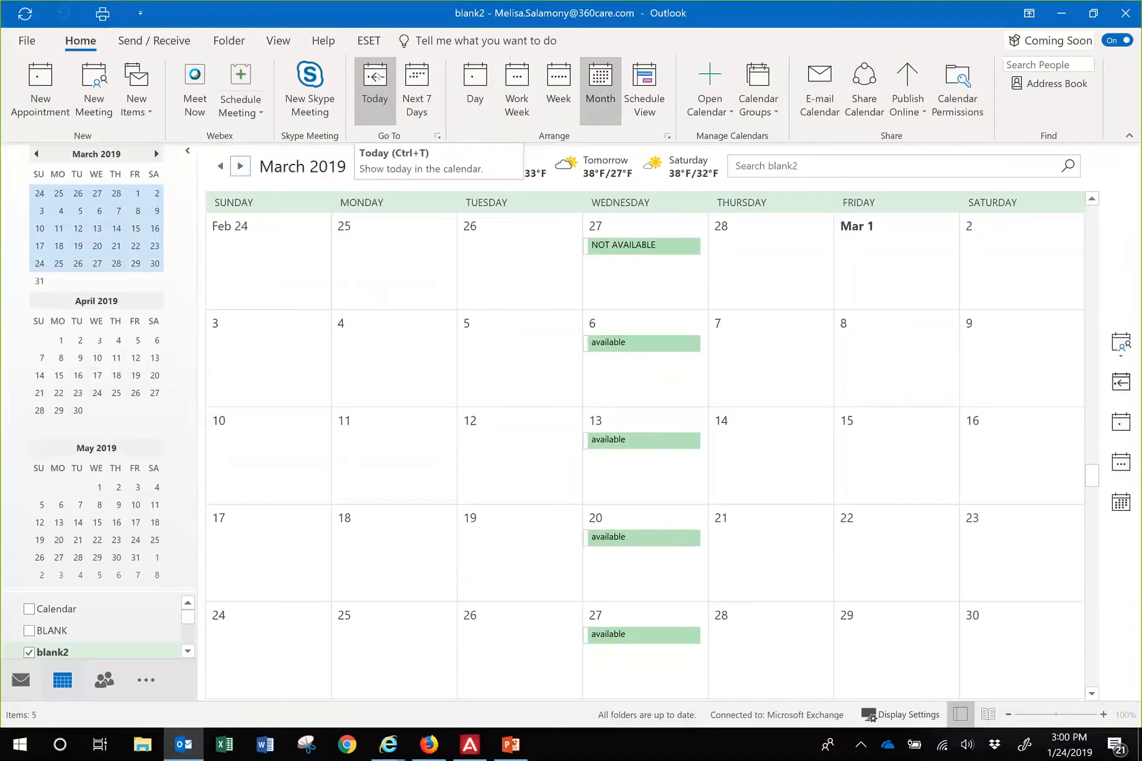
click(376, 77)
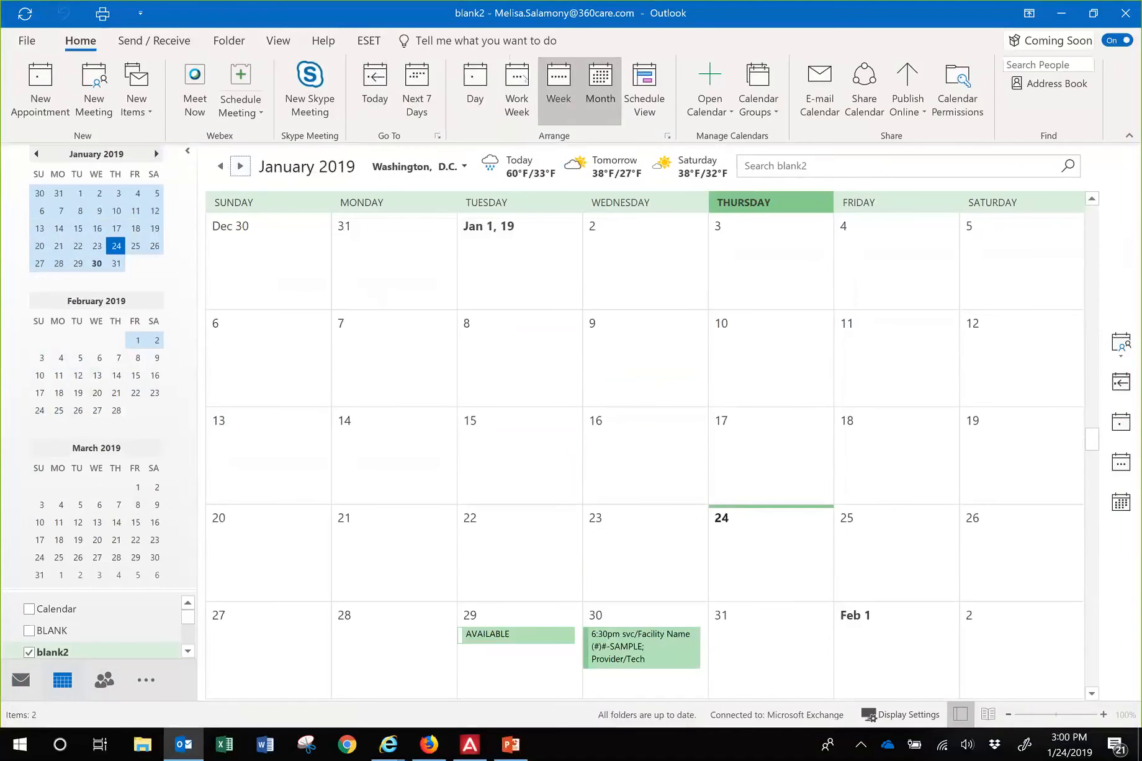
View the calendar by work week, full week and single day, and return to the month view.
click(517, 87)
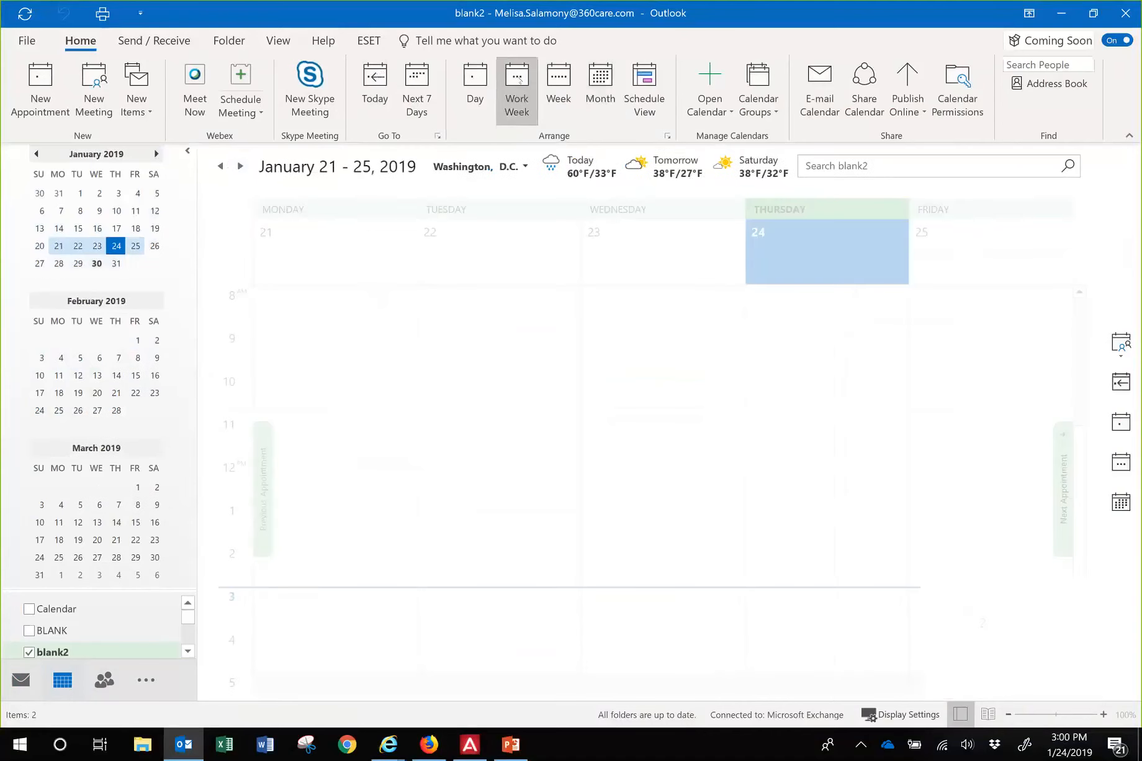
click(556, 79)
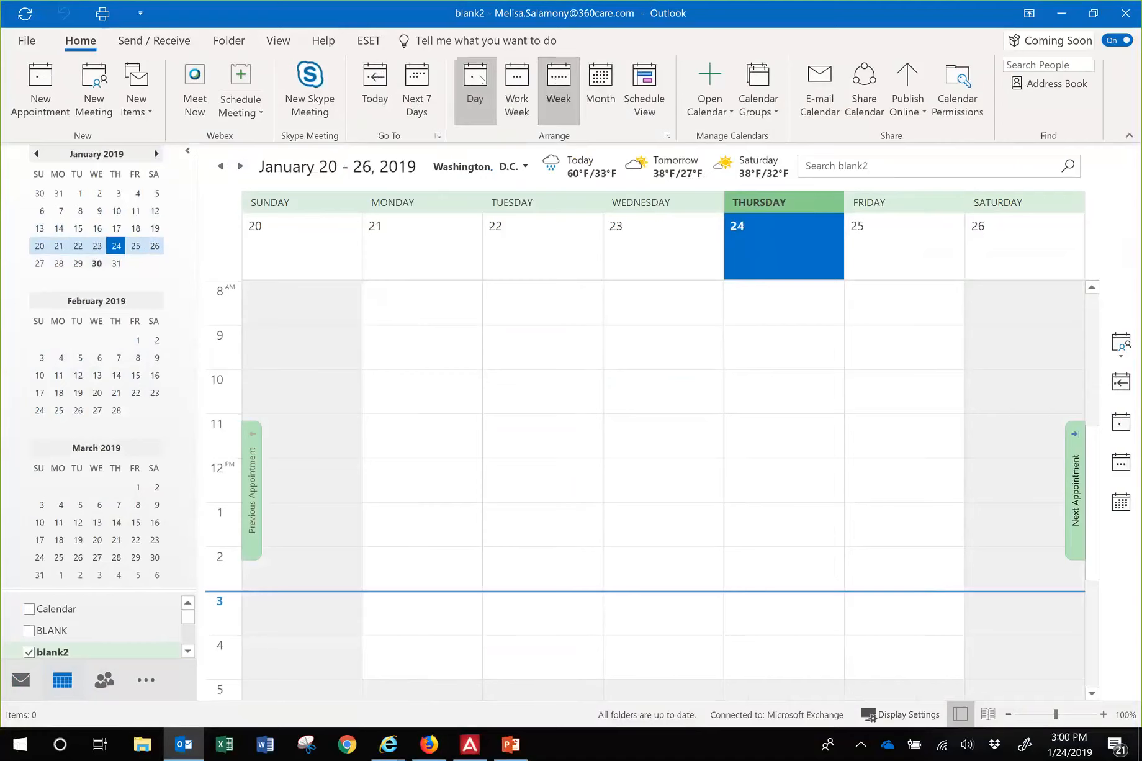
click(481, 80)
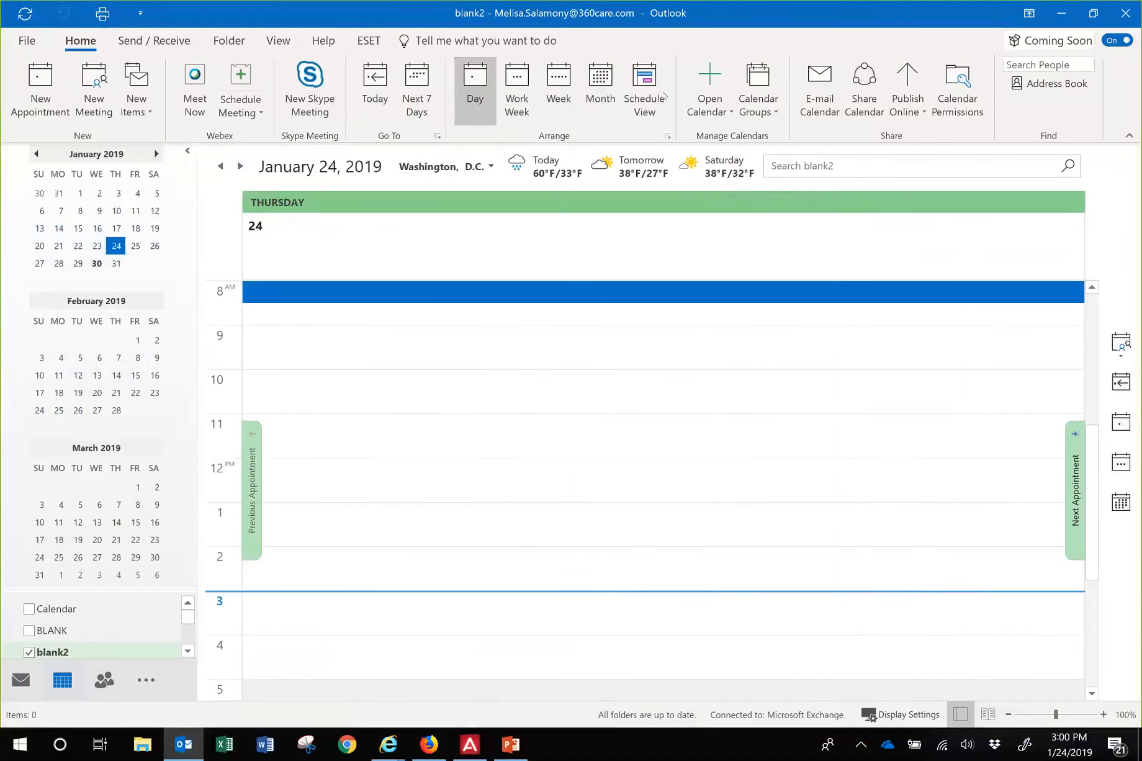
click(608, 88)
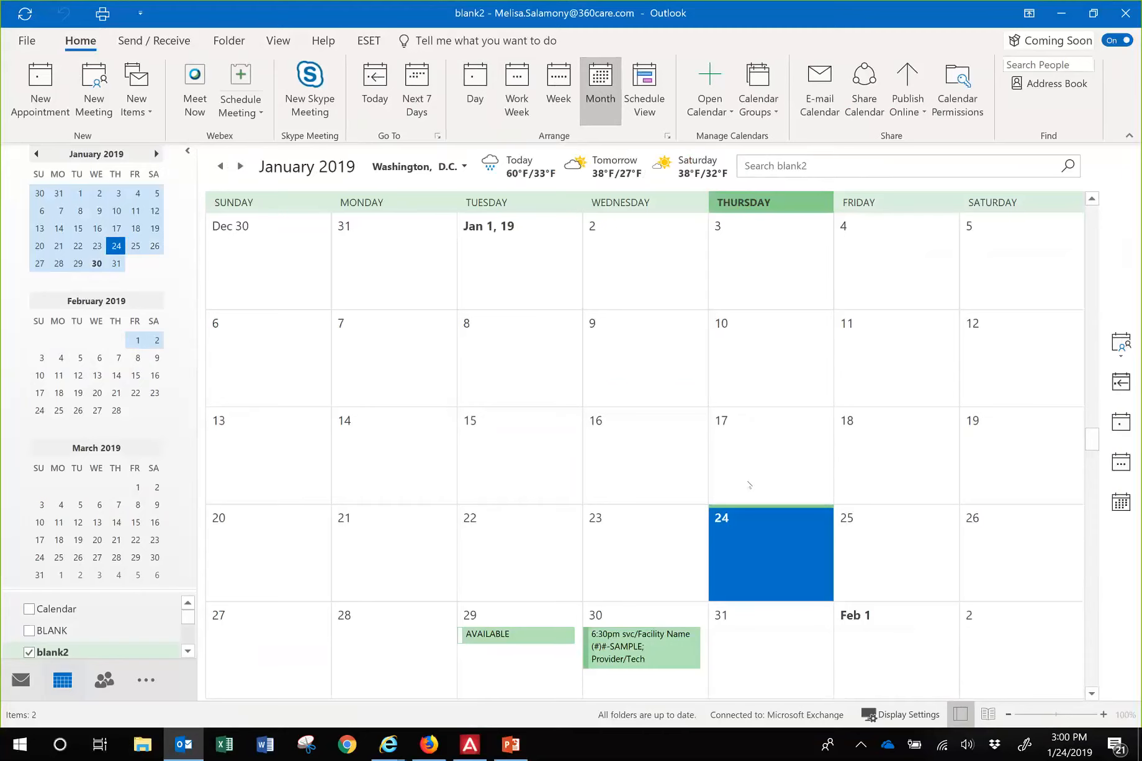
Add an AVAILABLE entry directly on Tuesday, February 12, in the blank2 month calendar.
scroll(741, 458, down, 3)
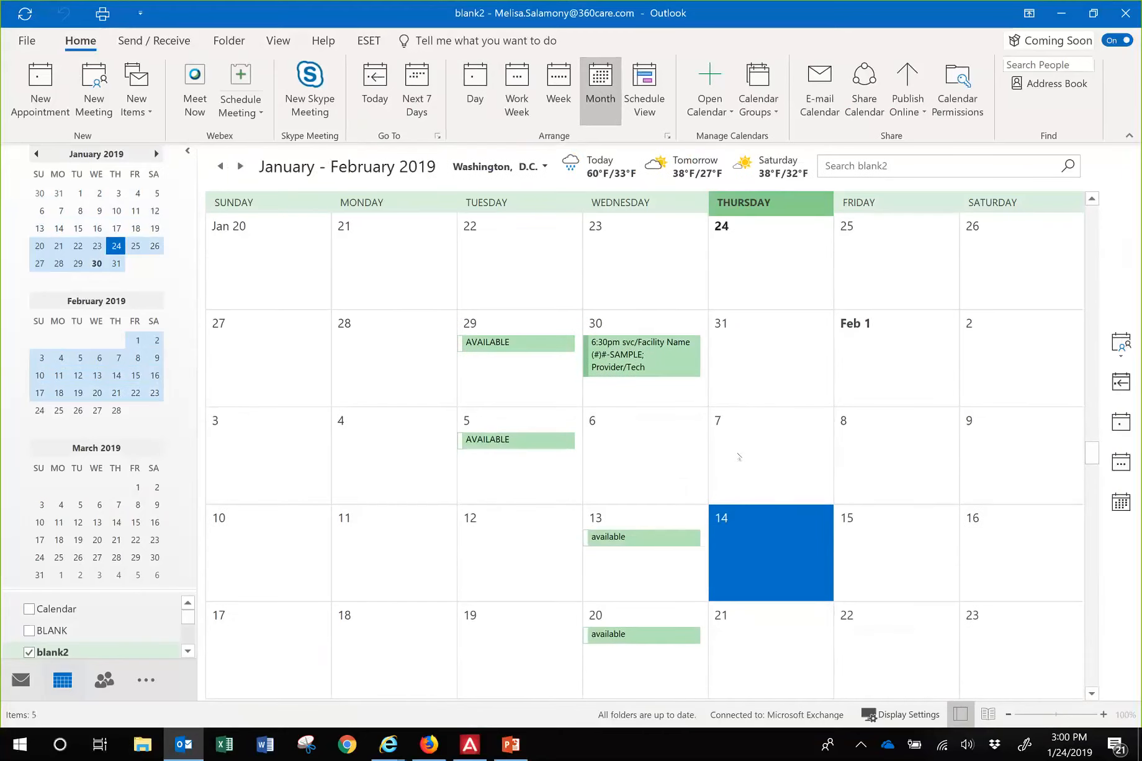
mouse_move(503, 341)
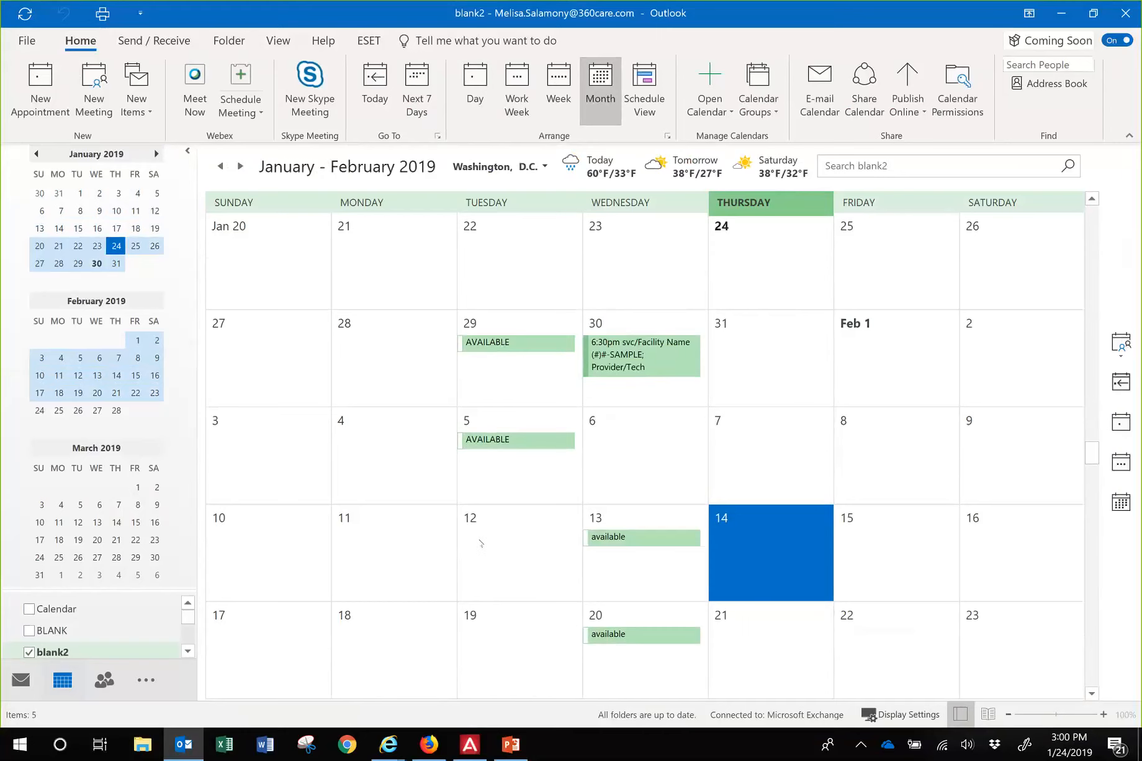
scroll(481, 543, down, 1)
click(490, 445)
click(487, 438)
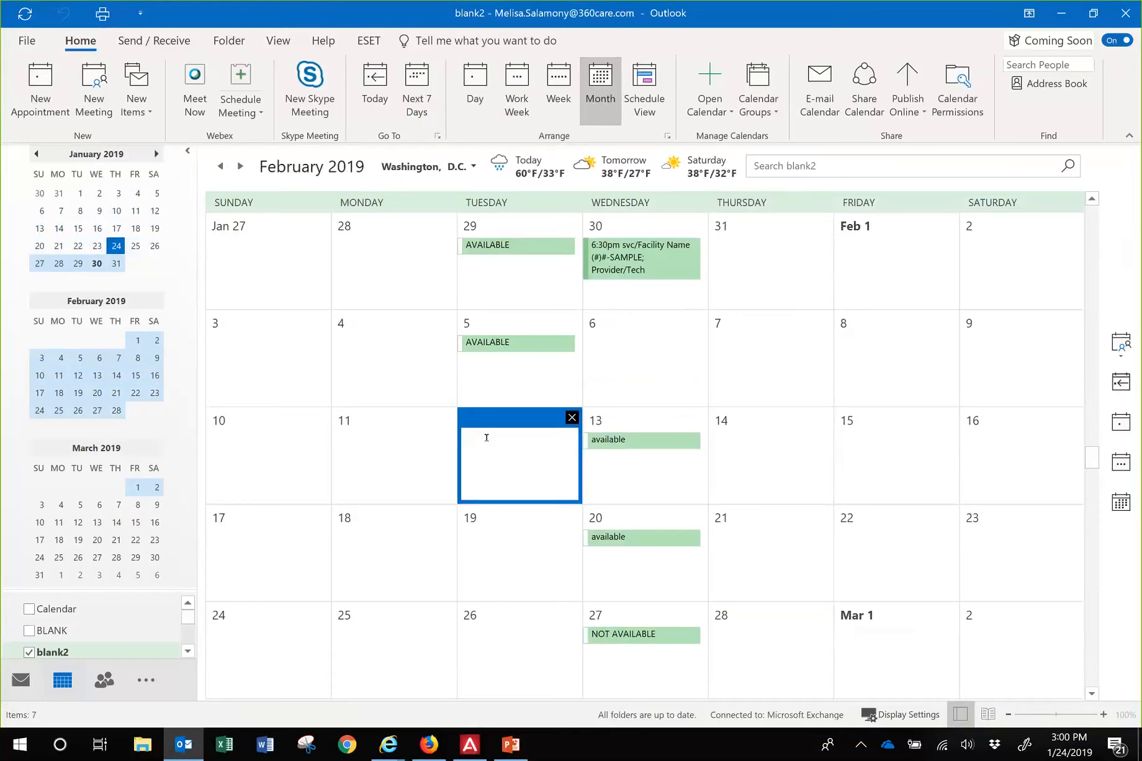
text(AVAILABLE)
click(430, 443)
mouse_move(480, 445)
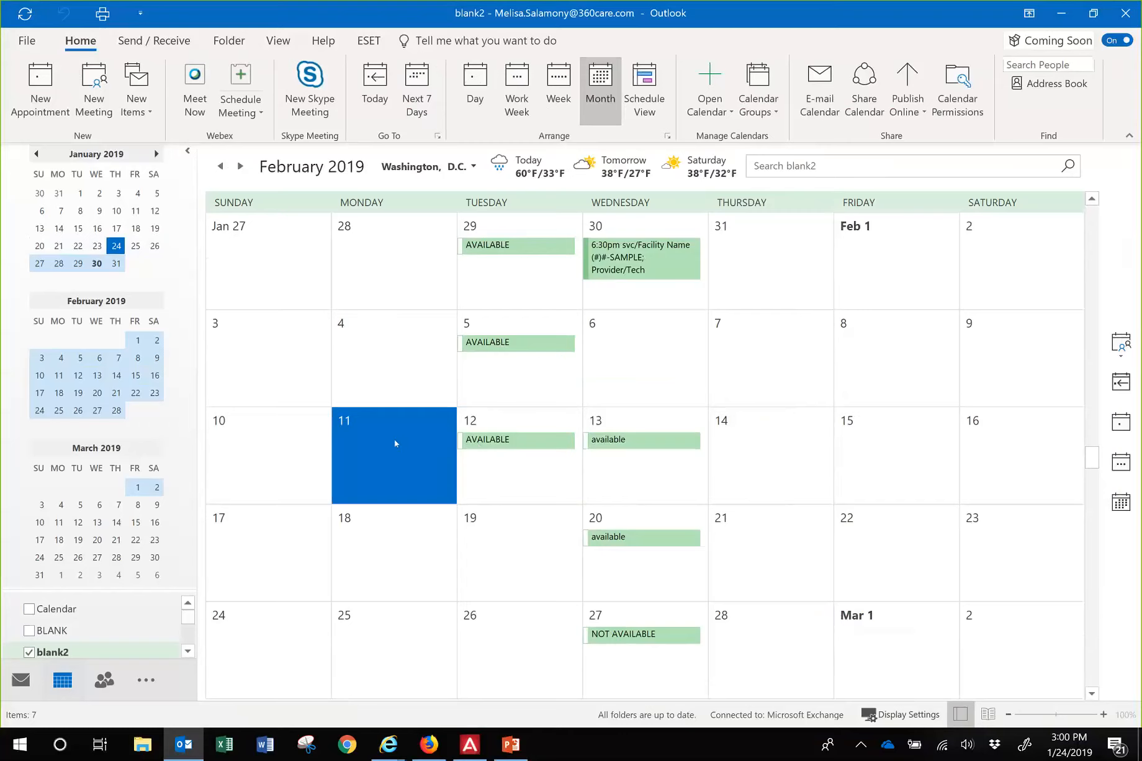
Create a new all-day appointment on Monday, 2/25/2019, titled AVAILABLE.
click(40, 82)
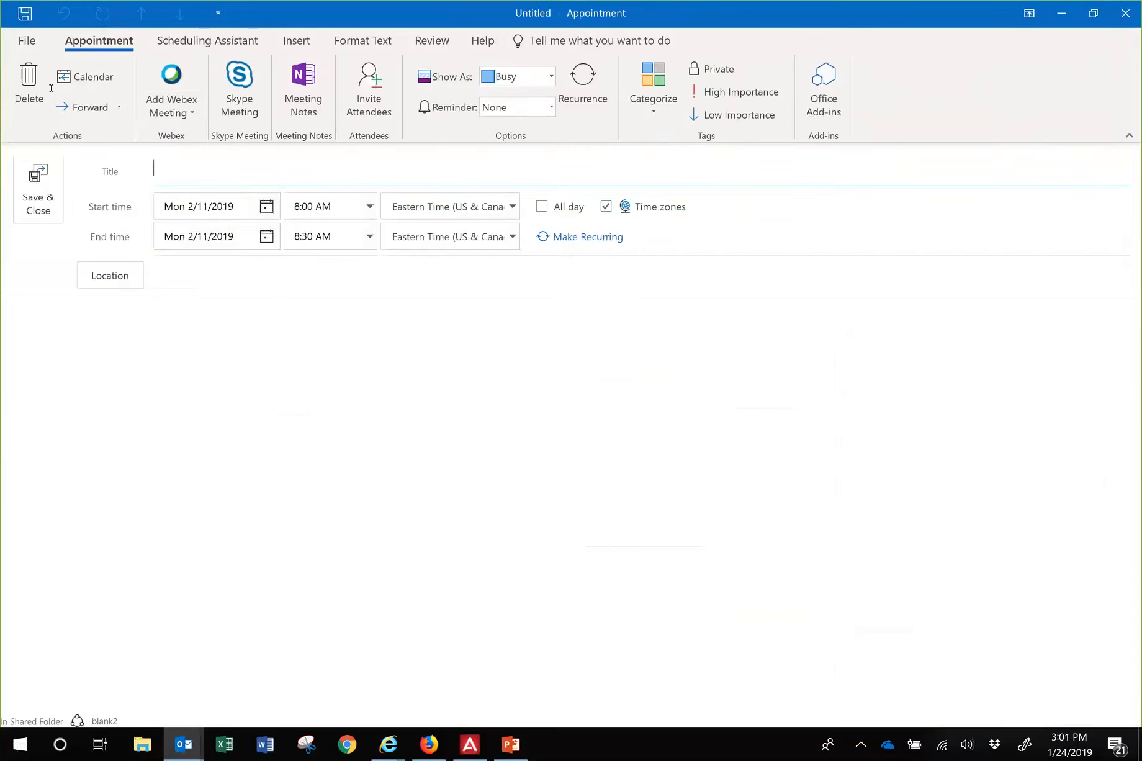
click(268, 208)
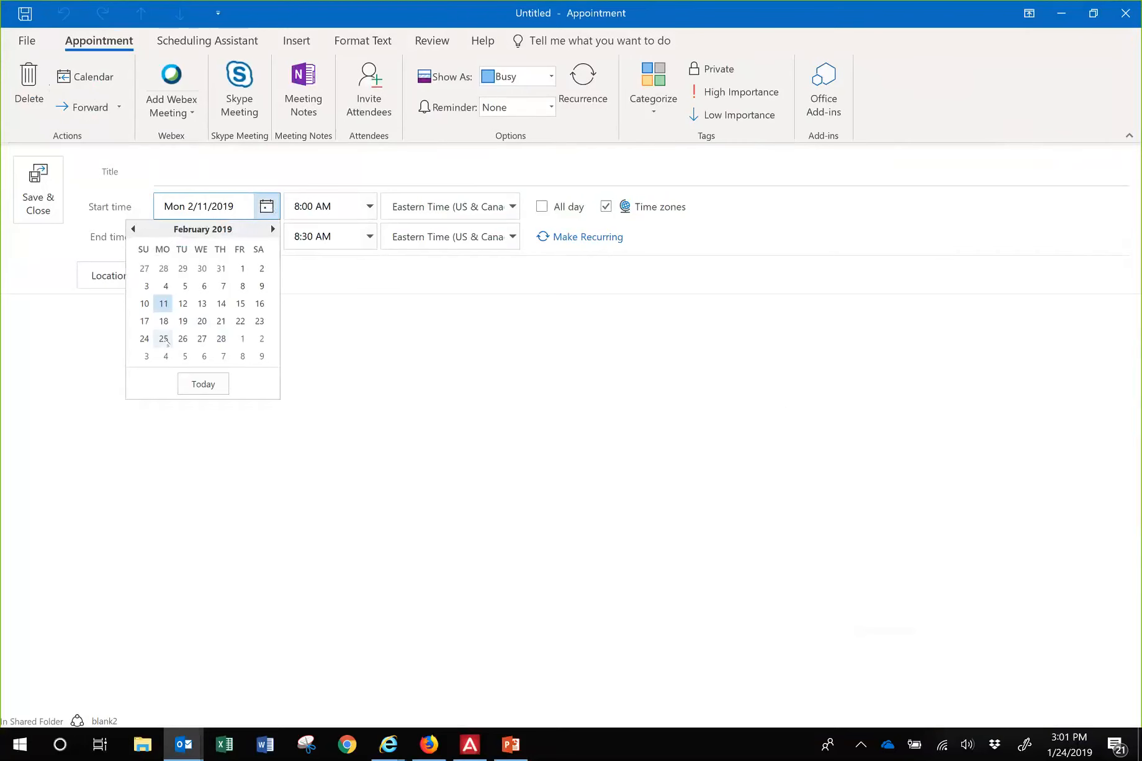
click(164, 339)
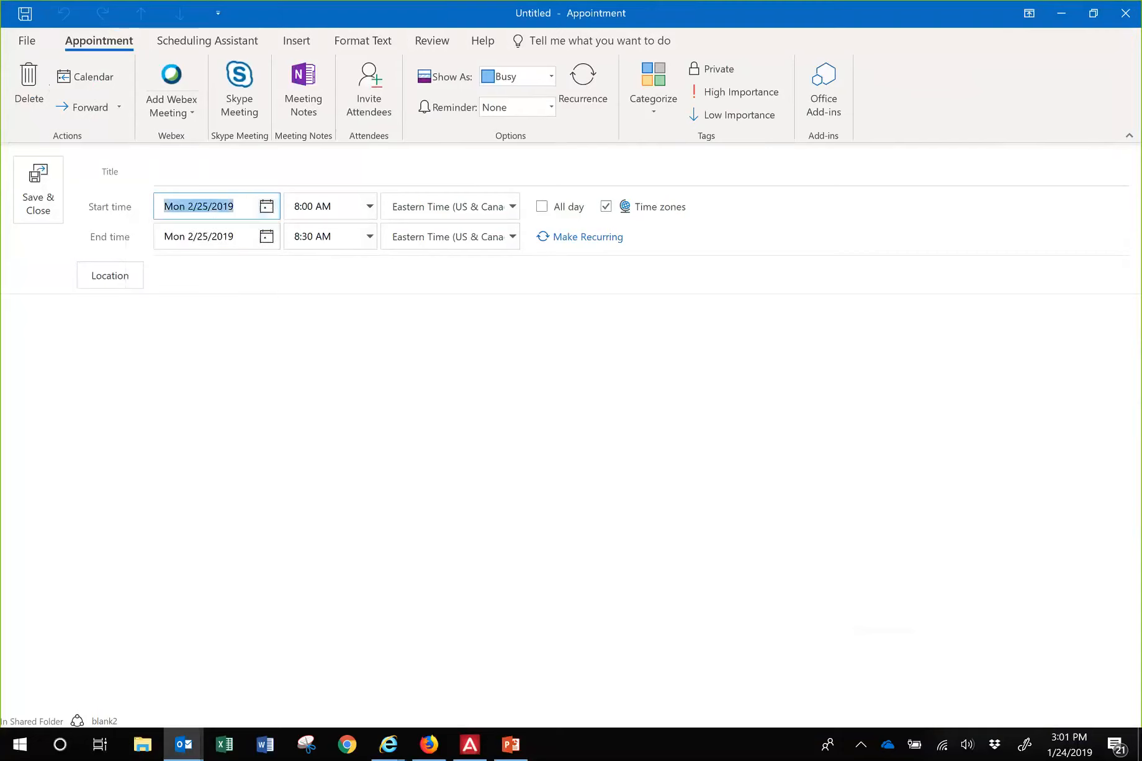
click(542, 207)
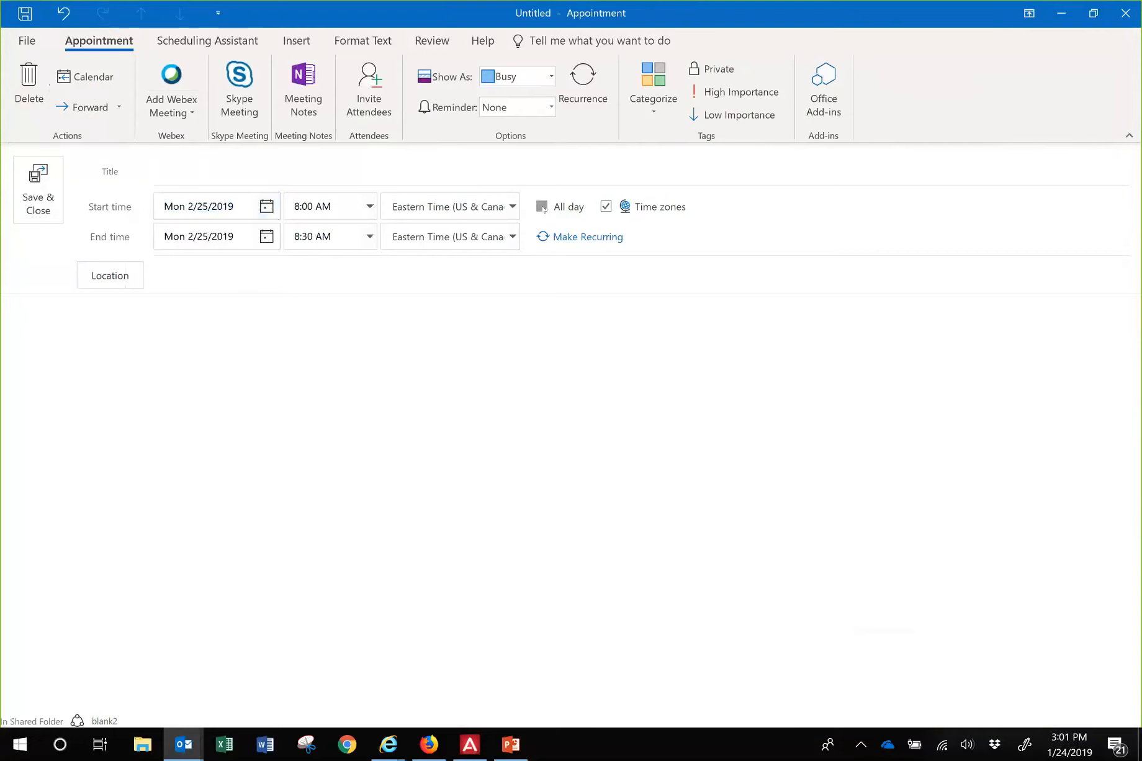
click(377, 164)
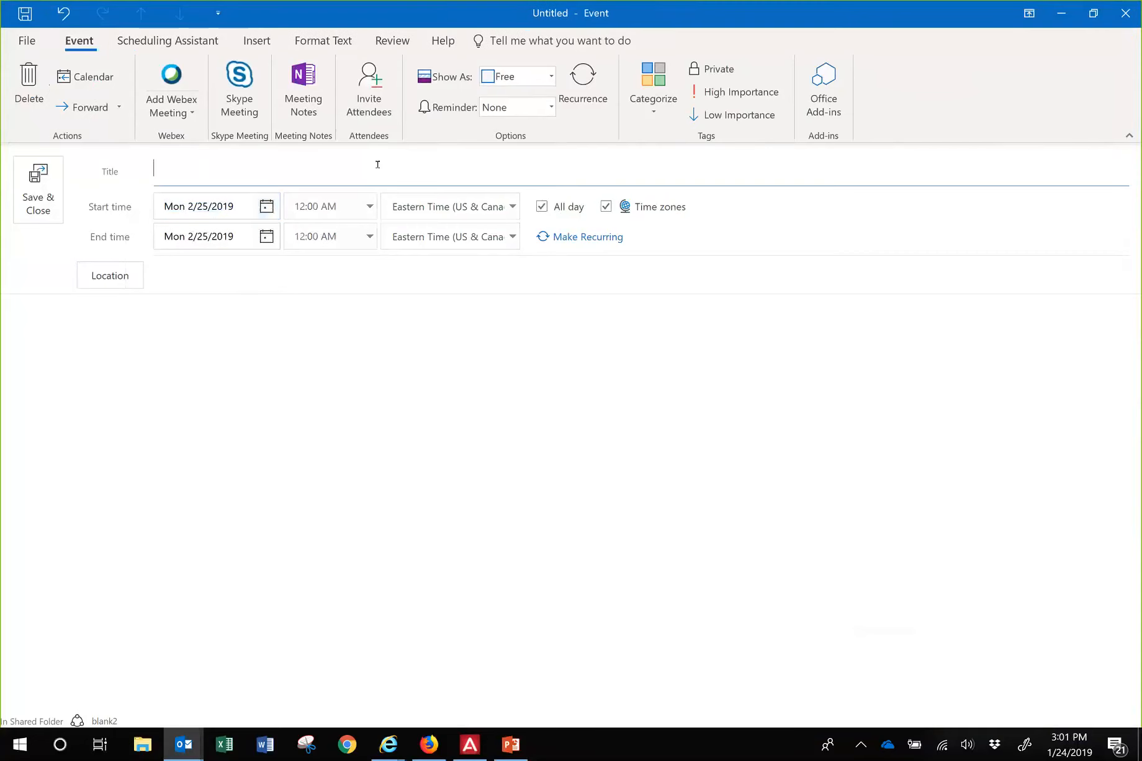
text(AVAILABLE)
Make the AVAILABLE event recur every week on Monday with no end date, and save and close it.
click(600, 95)
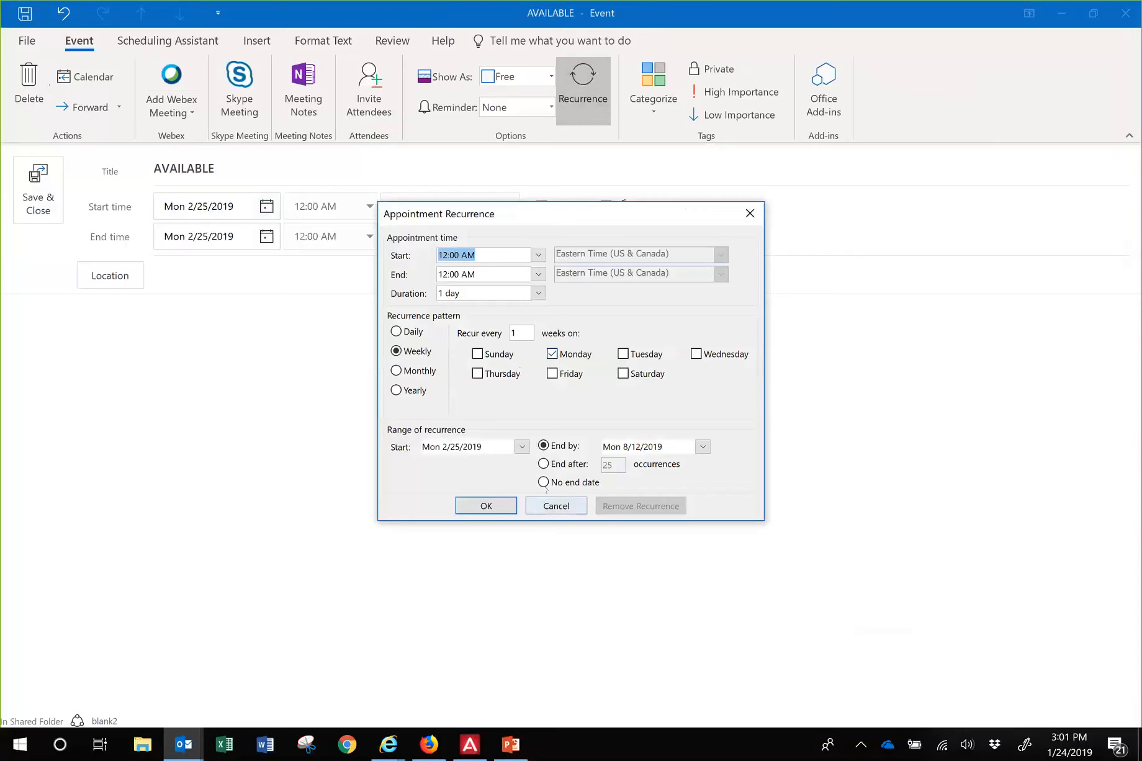
click(543, 482)
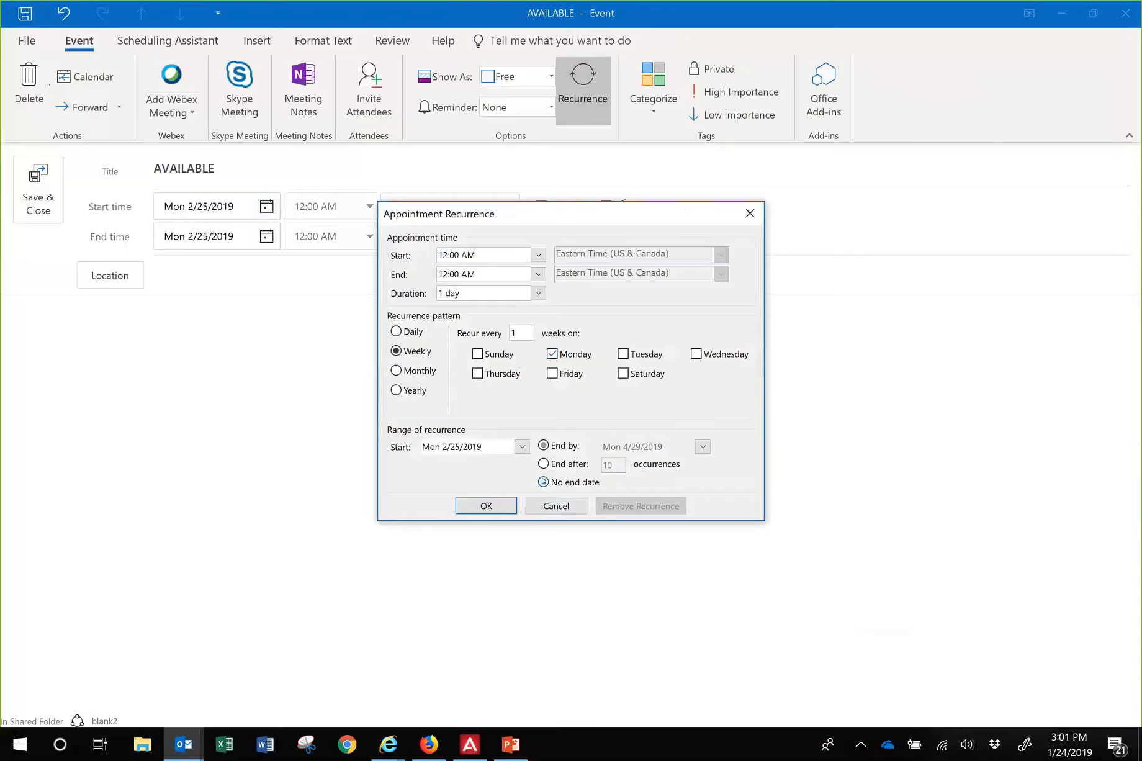
click(486, 506)
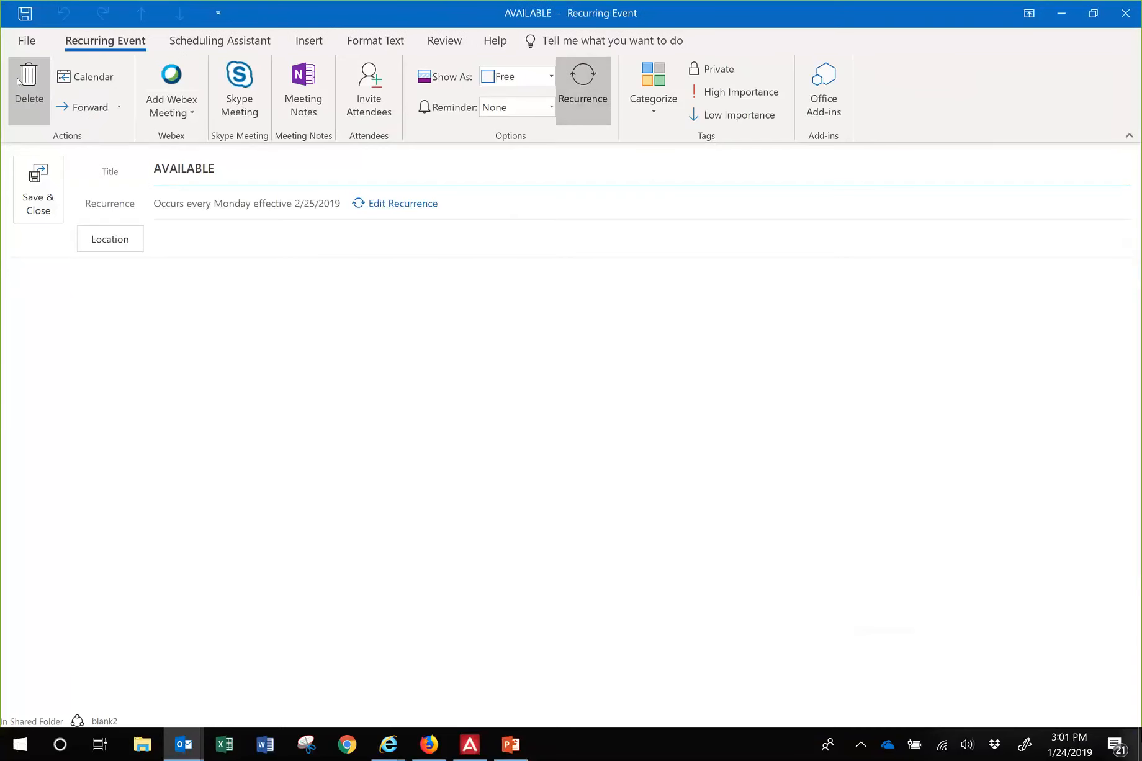
click(36, 196)
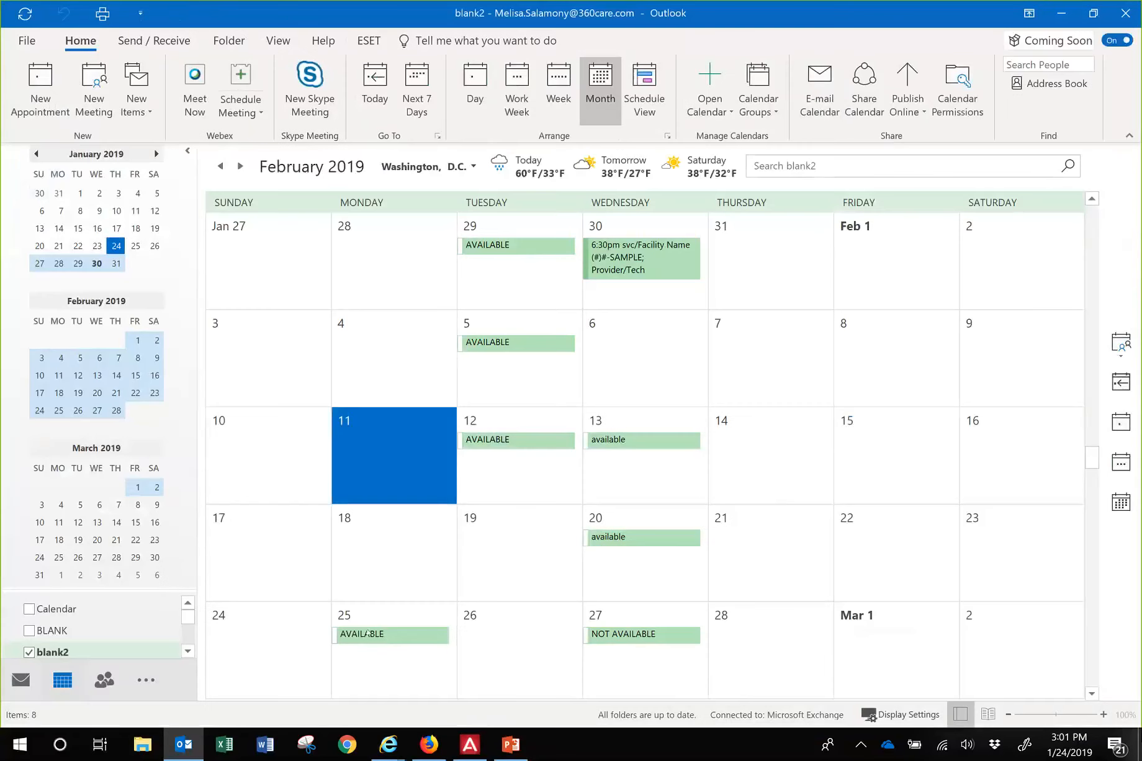
Check the recurring Monday AVAILABLE entries from late February through April, including the details of the March 4 occurrence.
mouse_move(367, 633)
scroll(367, 633, down, 2)
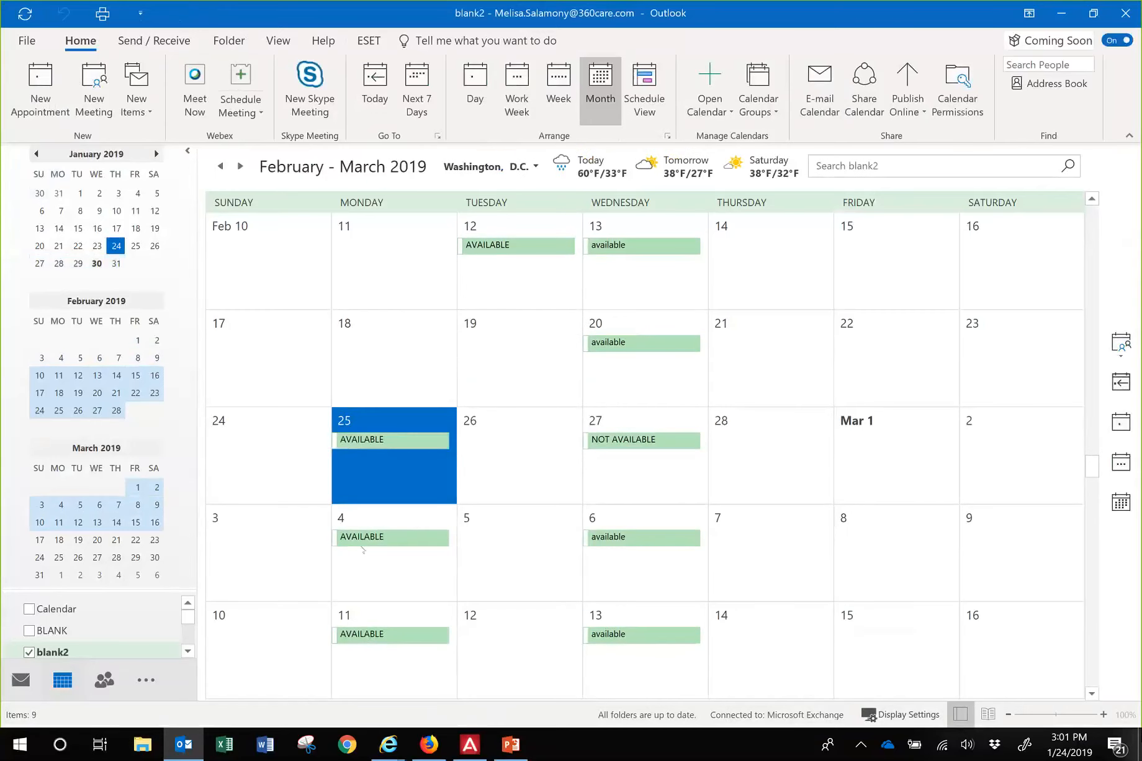
scroll(362, 588, down, 3)
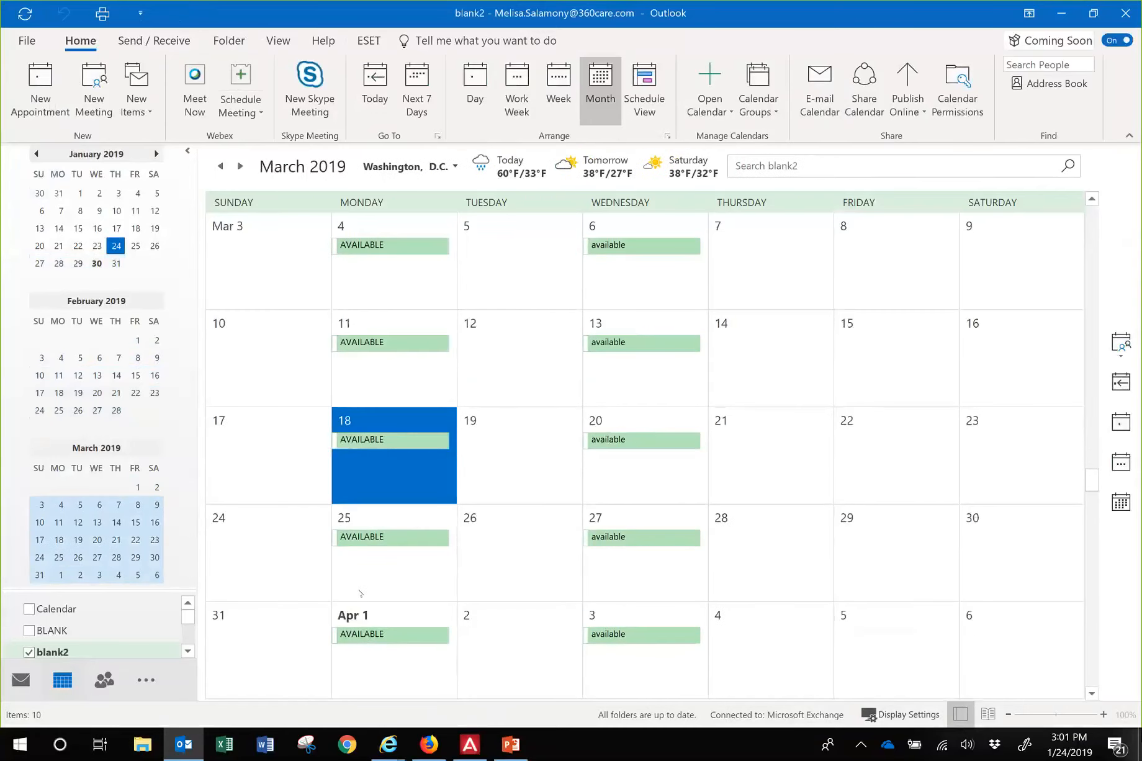
scroll(360, 593, down, 3)
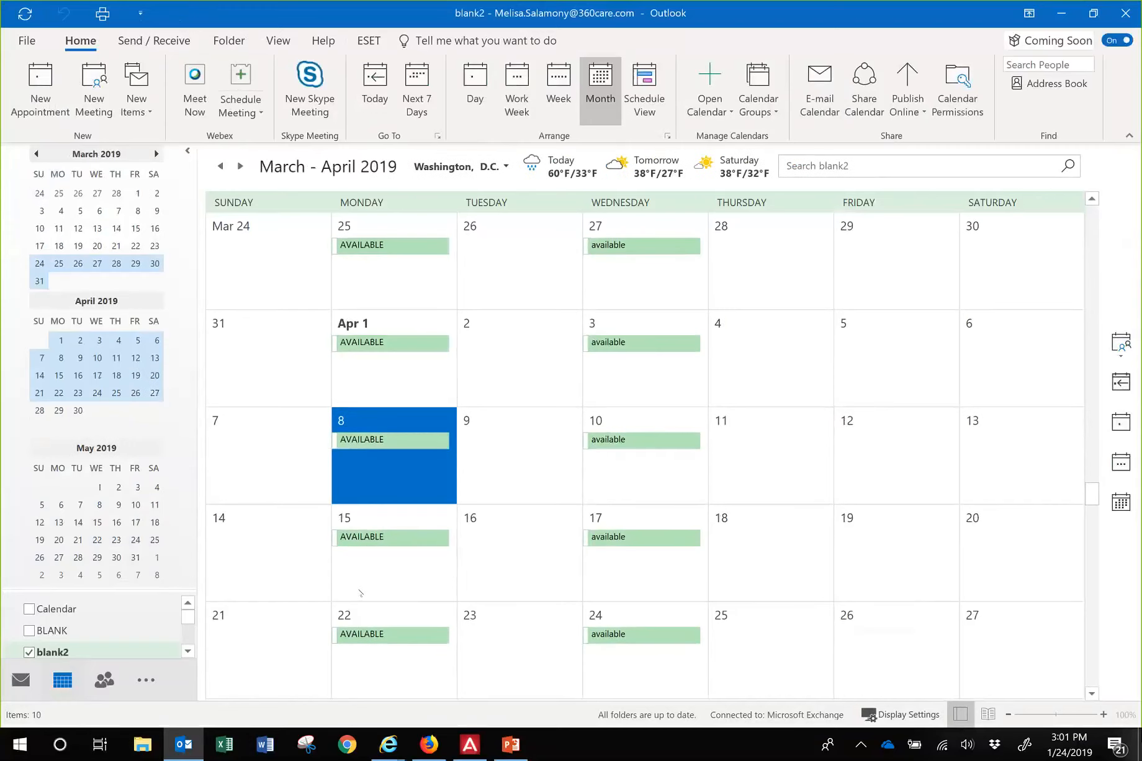
scroll(360, 593, up, 5)
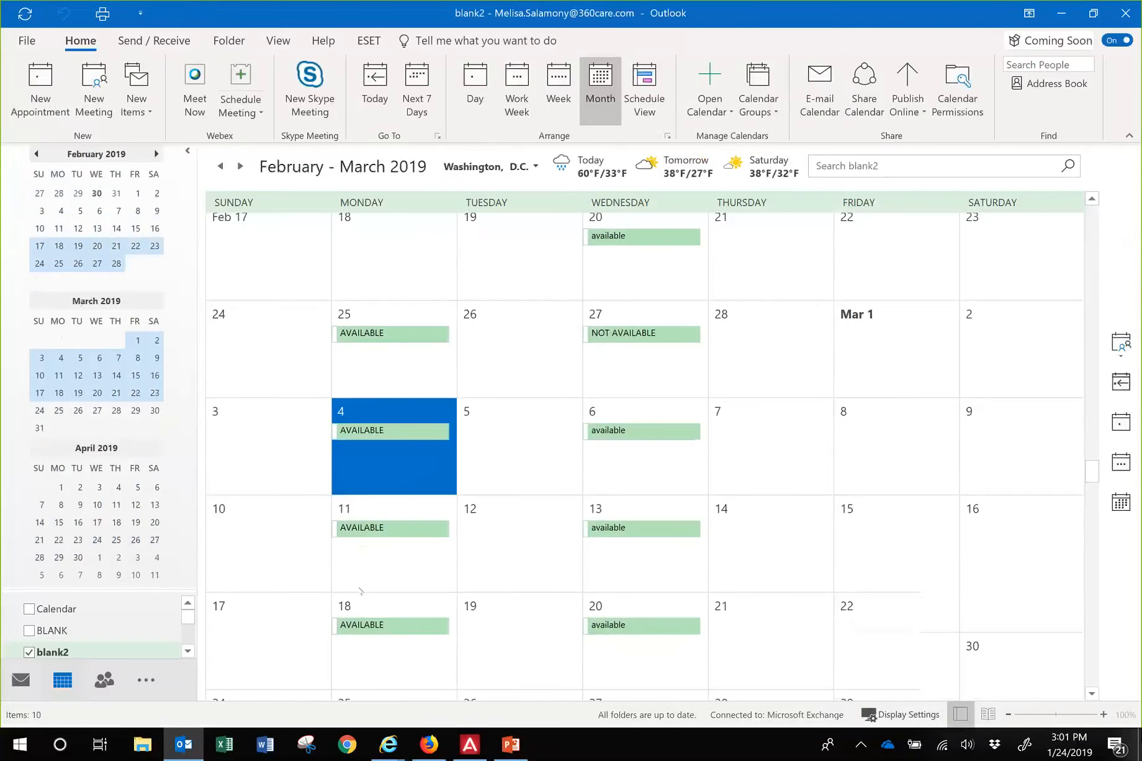
scroll(360, 592, up, 1)
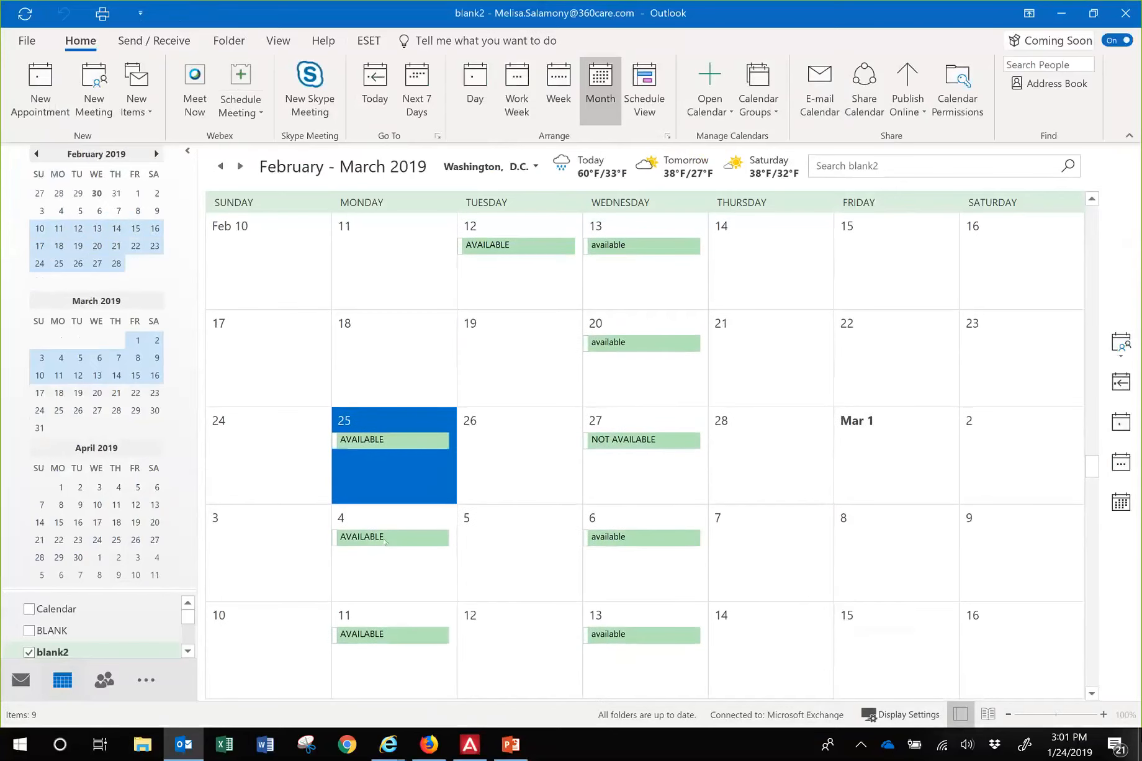
mouse_move(384, 541)
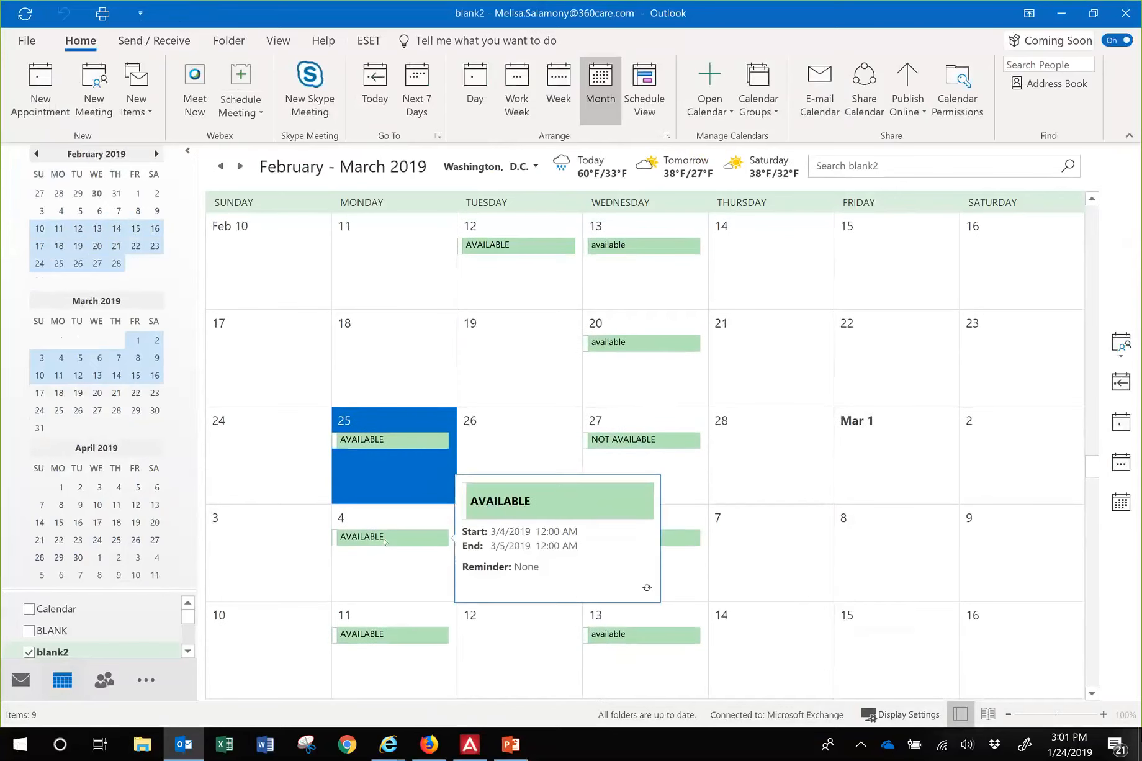
Retitle only the Monday, March 11 occurrence of the recurring event as NOT AVAILABLE, and save and close it.
double_click(371, 636)
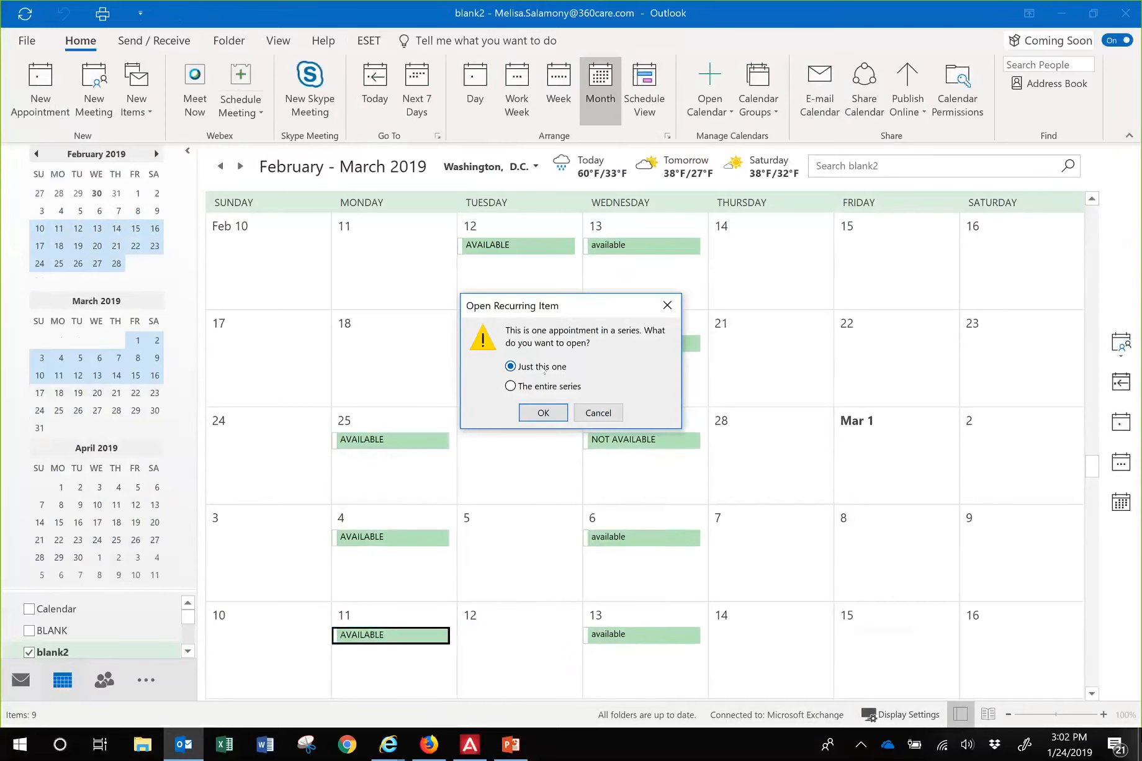
click(543, 413)
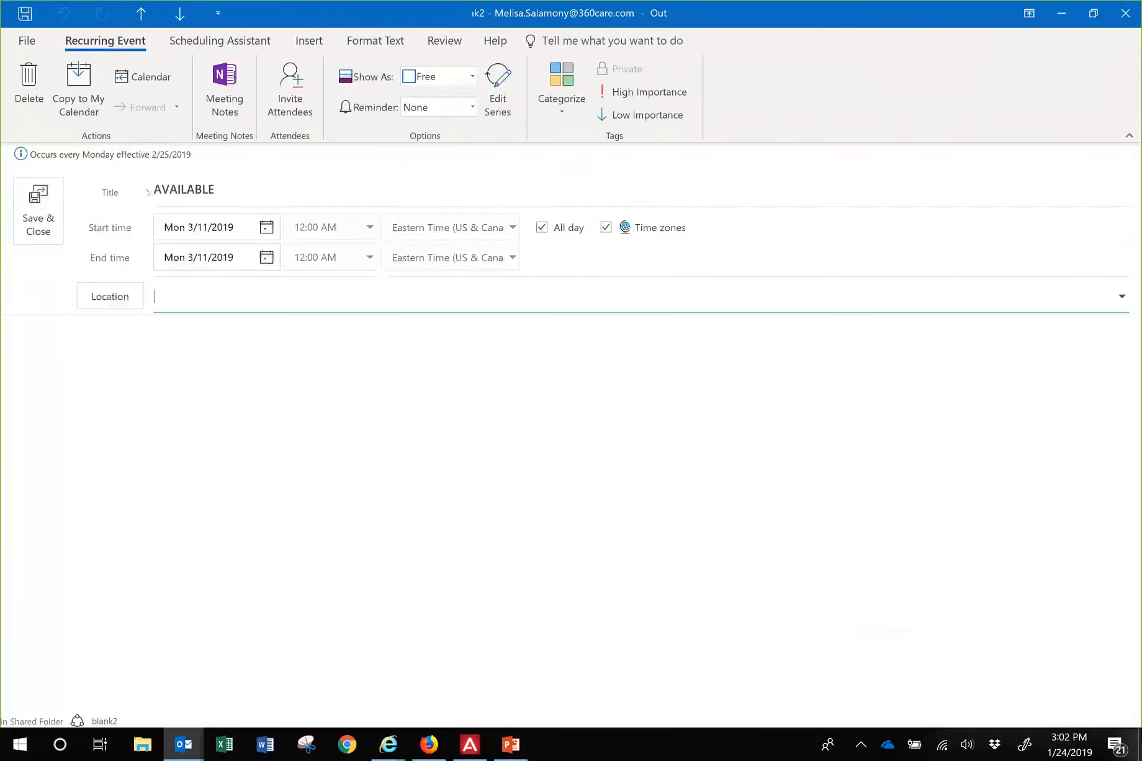
click(149, 186)
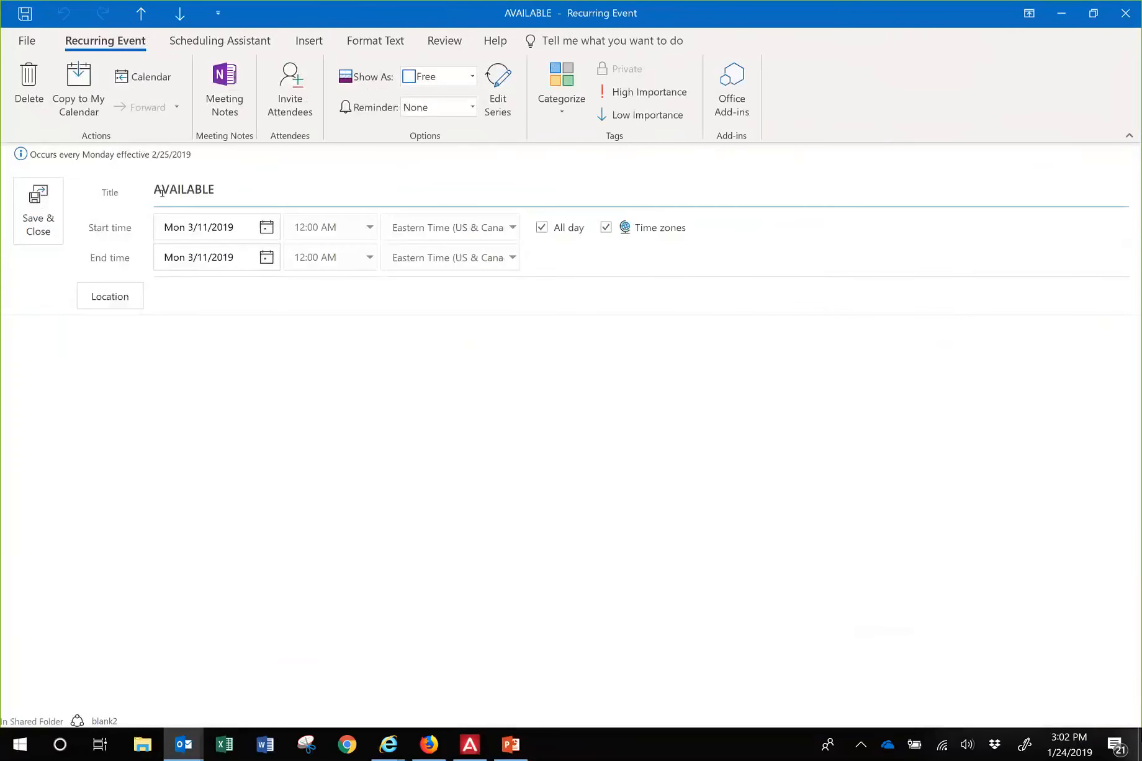
text(NOT)
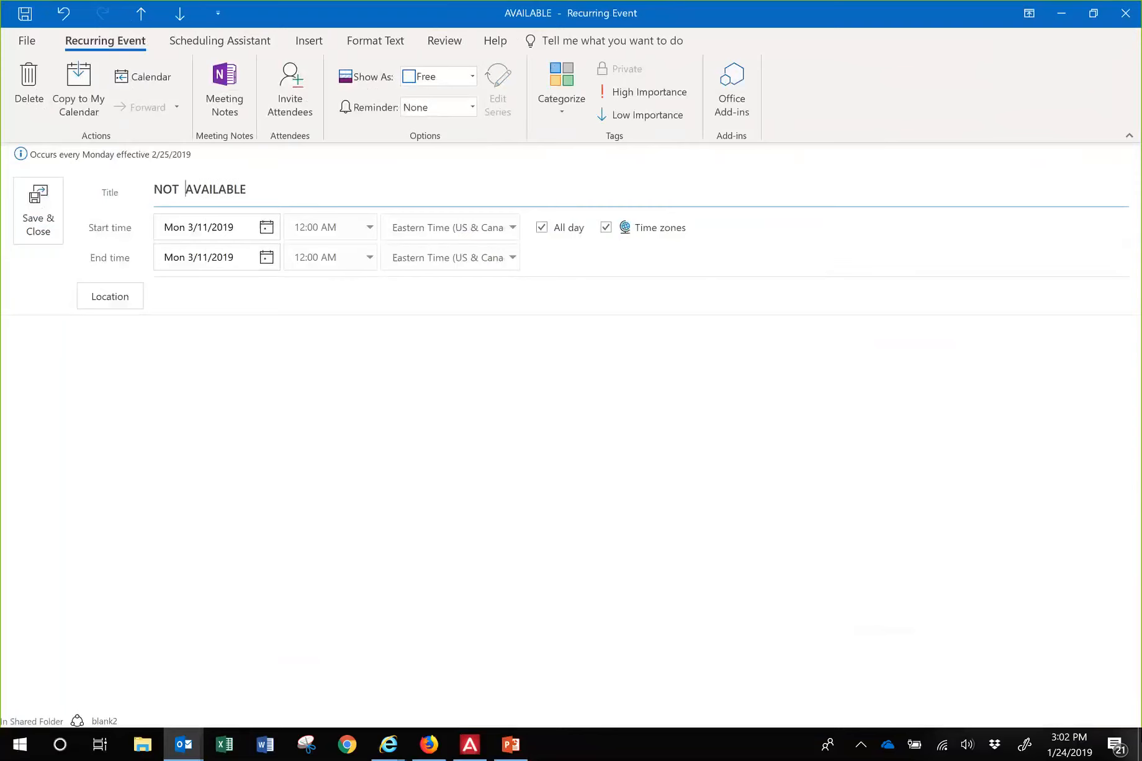
click(56, 212)
key(Down)
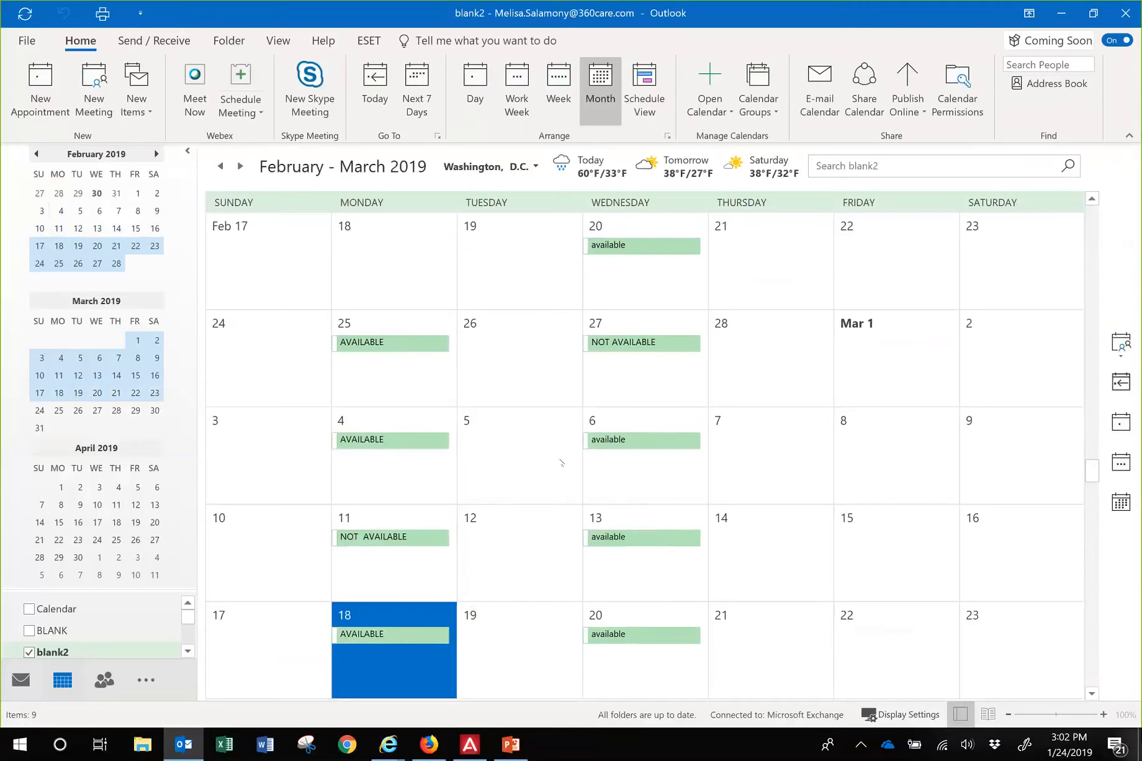
Examine the sample facility appointment on Wednesday, January 30, including its title, times, location and facility information fields, and close it.
key(Up)
key(Up)
key(Up)
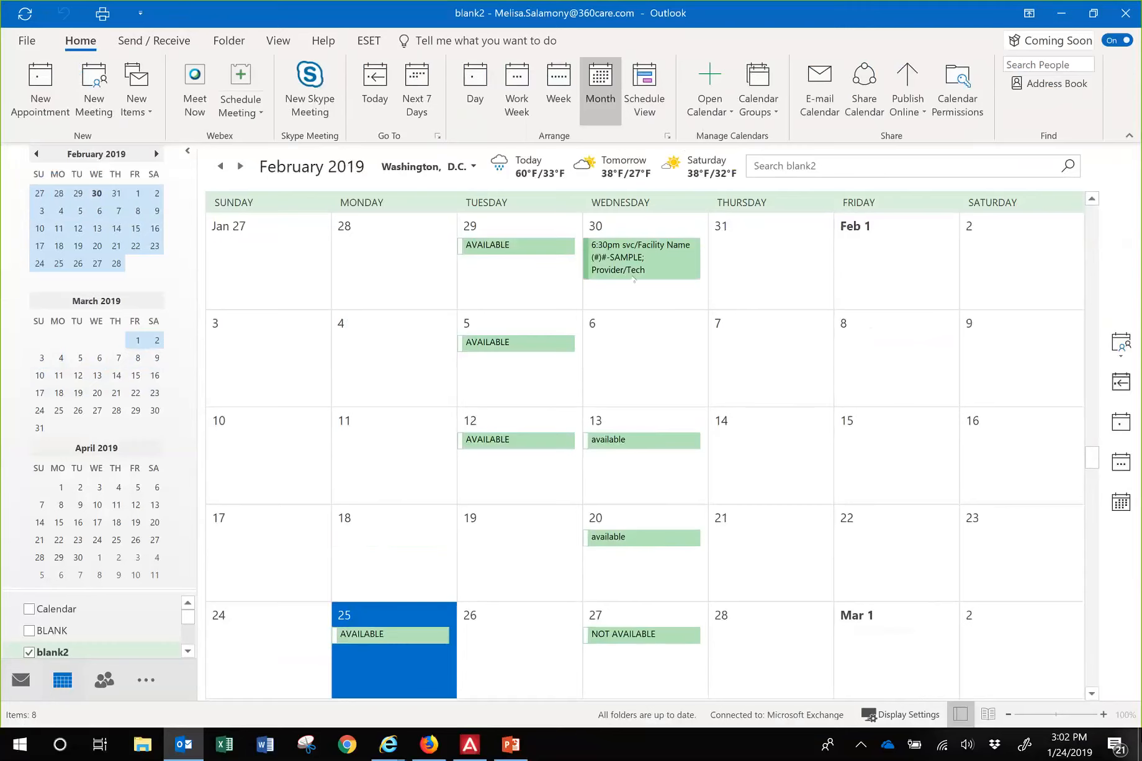
mouse_move(634, 279)
mouse_move(624, 353)
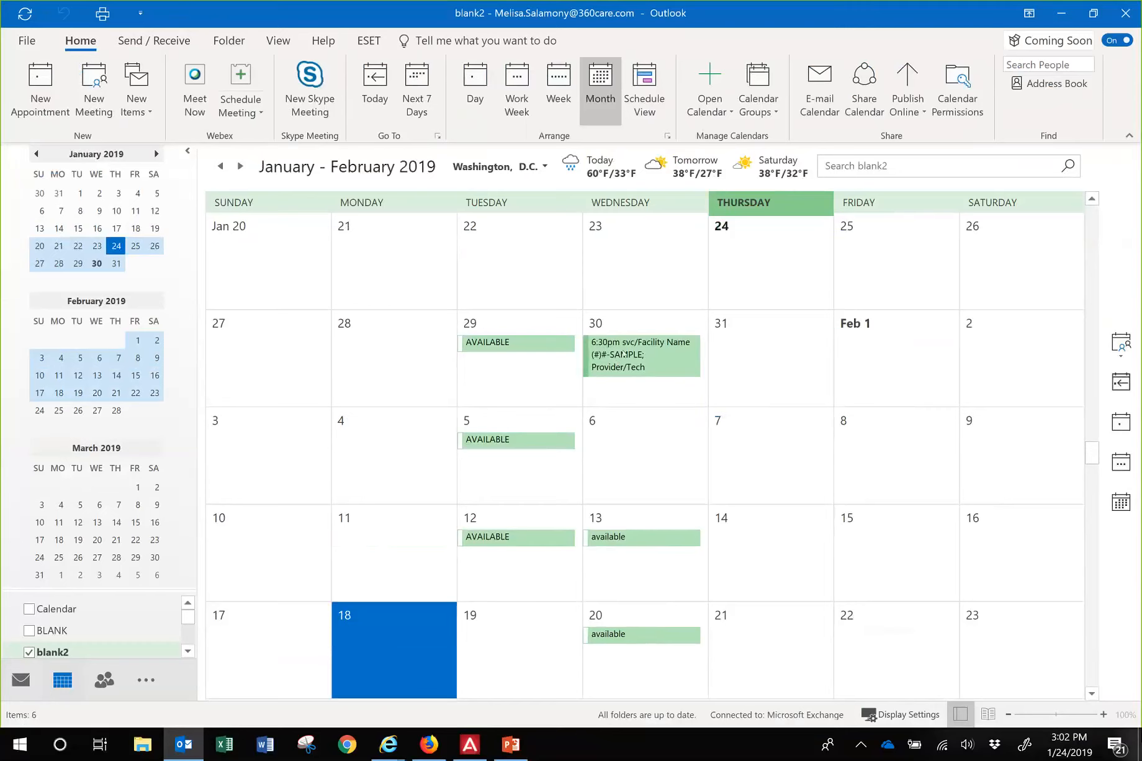
click(618, 351)
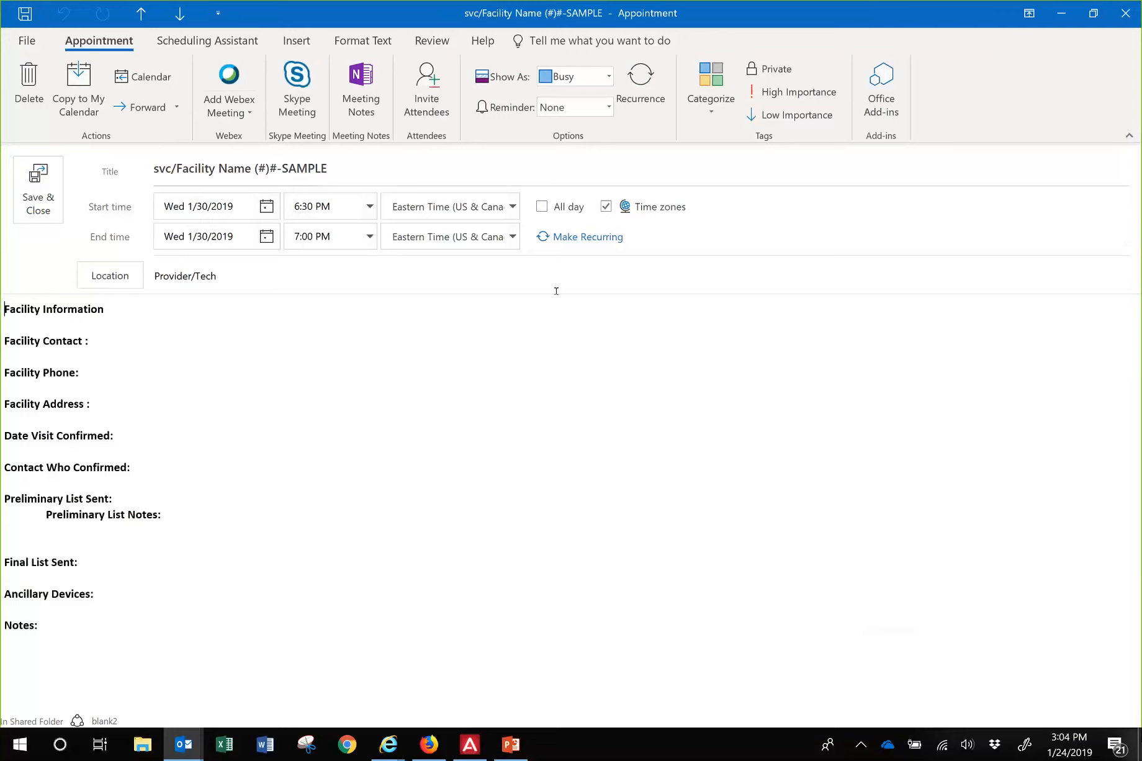
click(1120, 14)
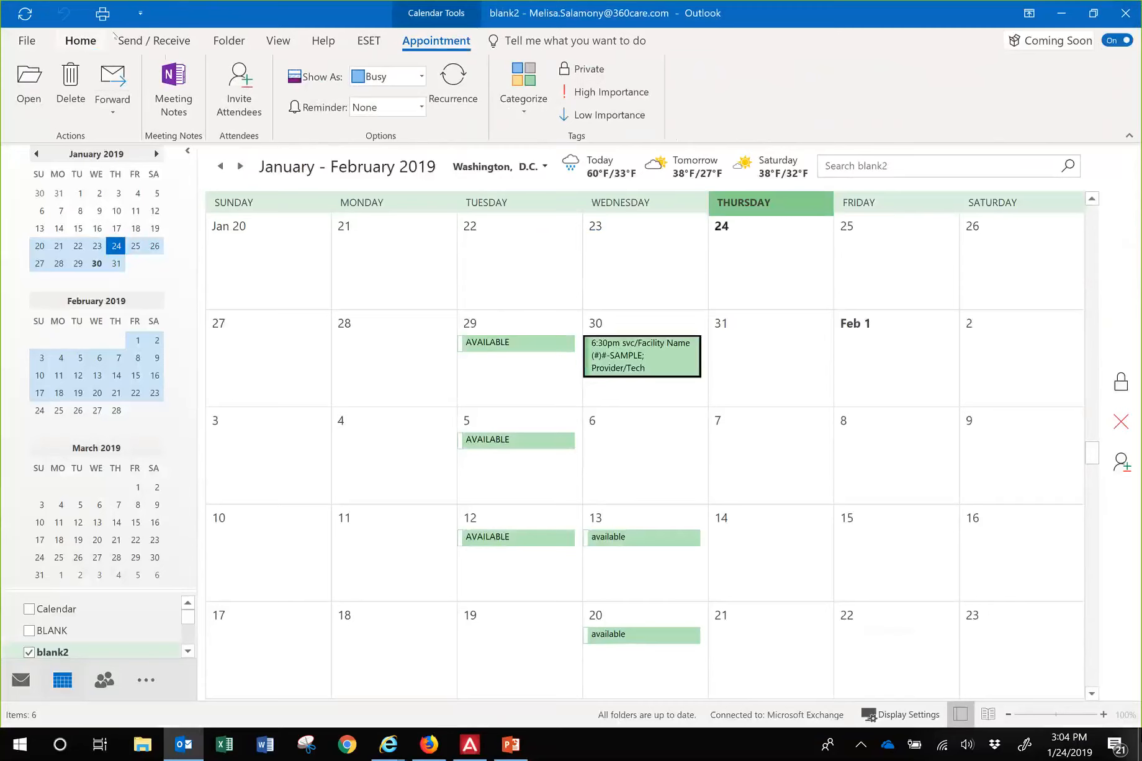
View the blank2 calendar by work week and by full week, and return to the month view for January and February 2019.
click(80, 41)
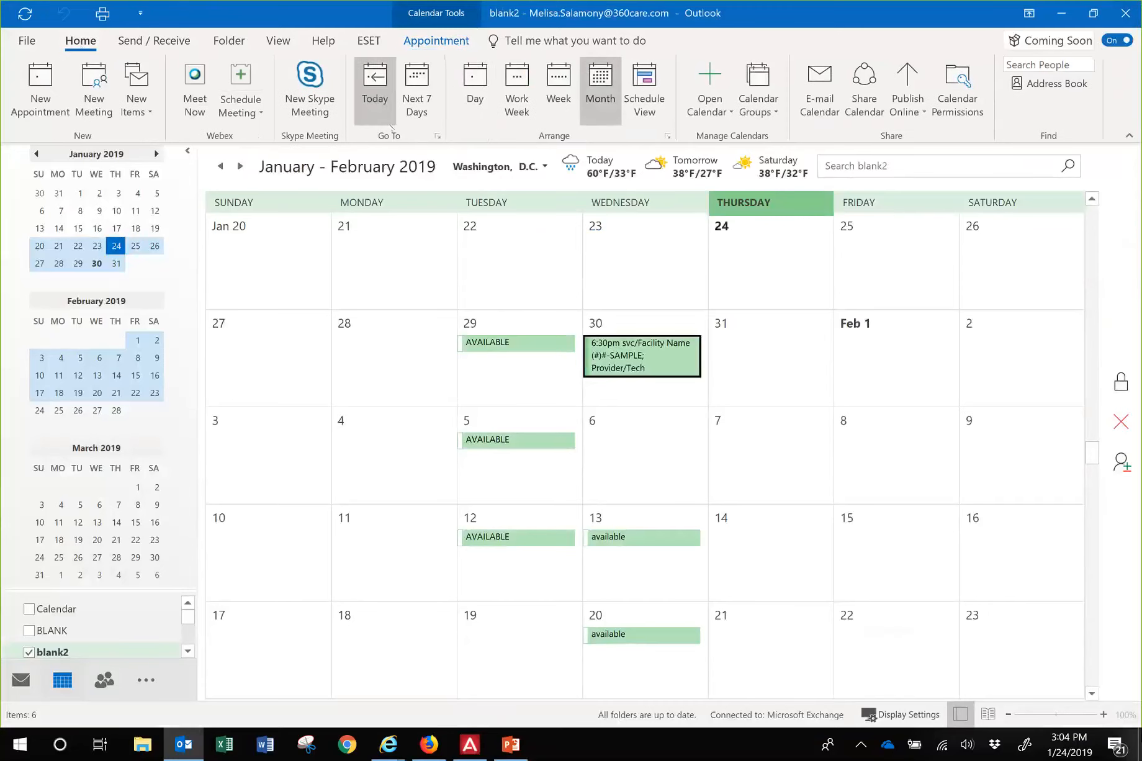
click(517, 106)
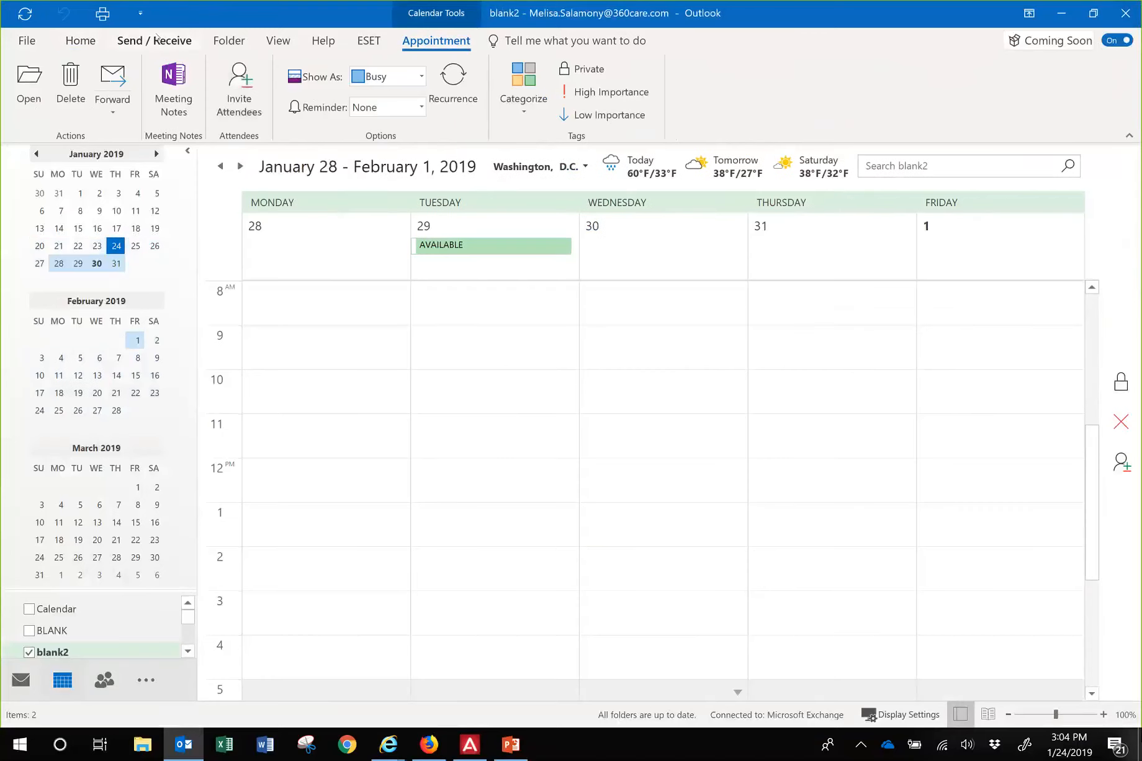
click(87, 39)
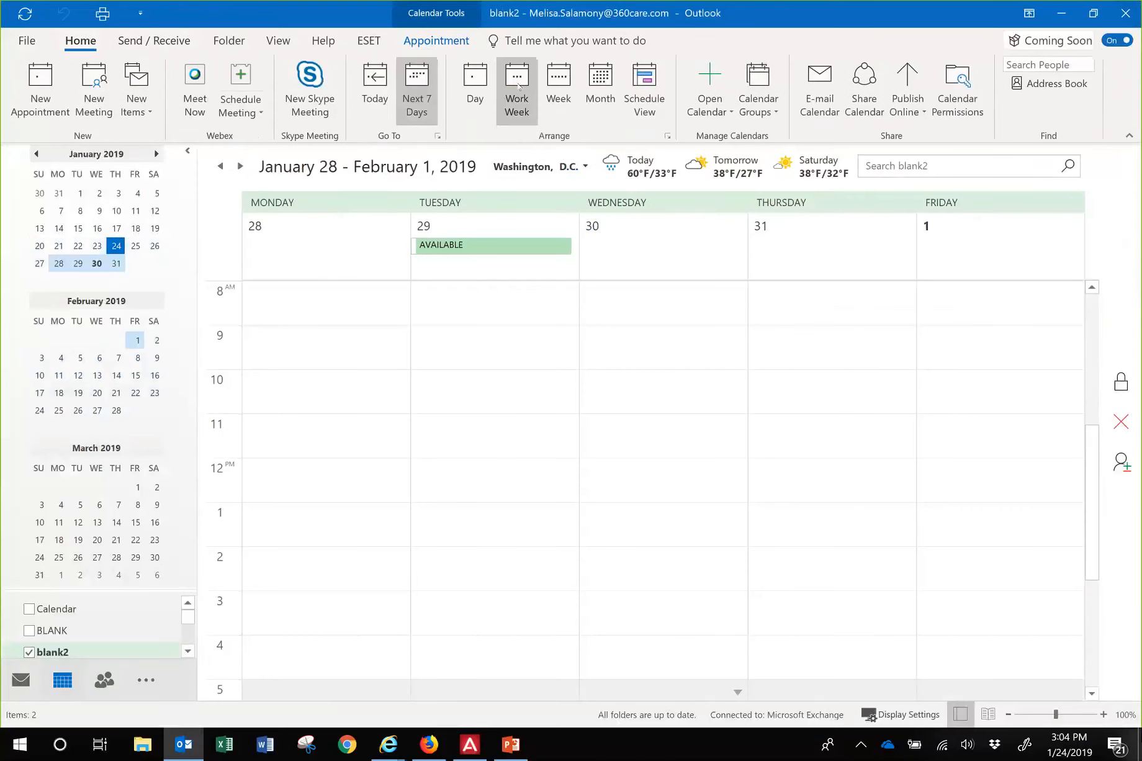
click(559, 87)
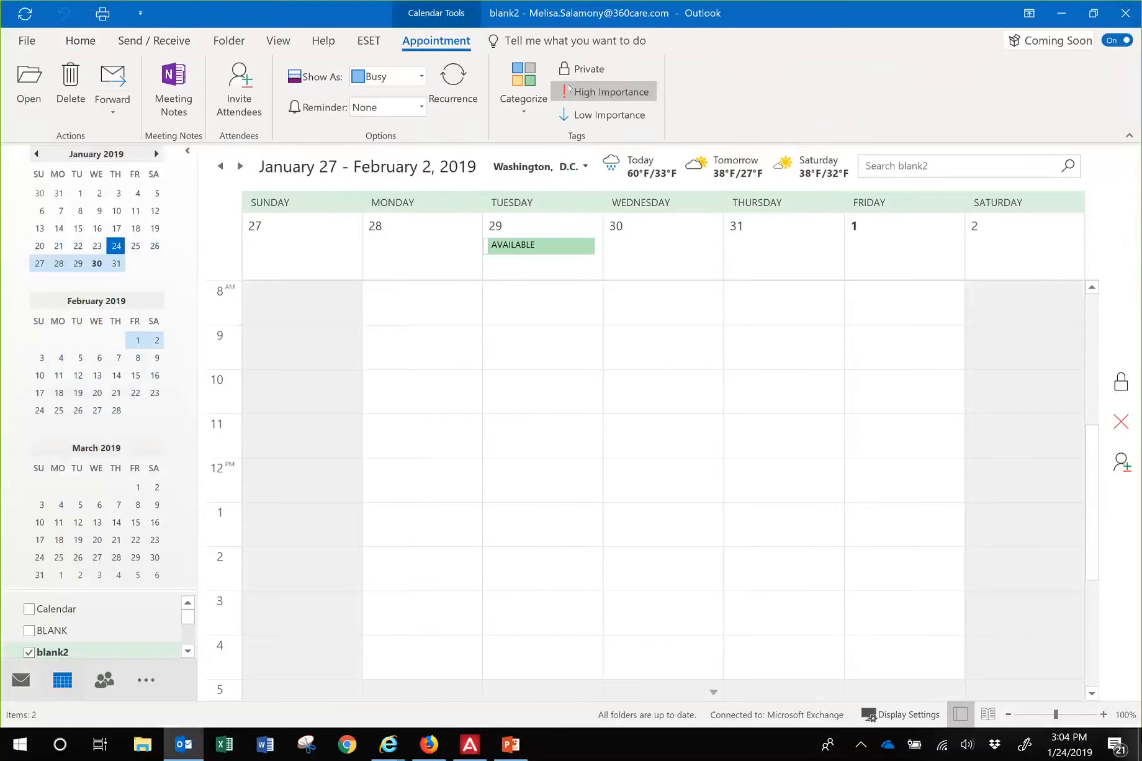
click(92, 48)
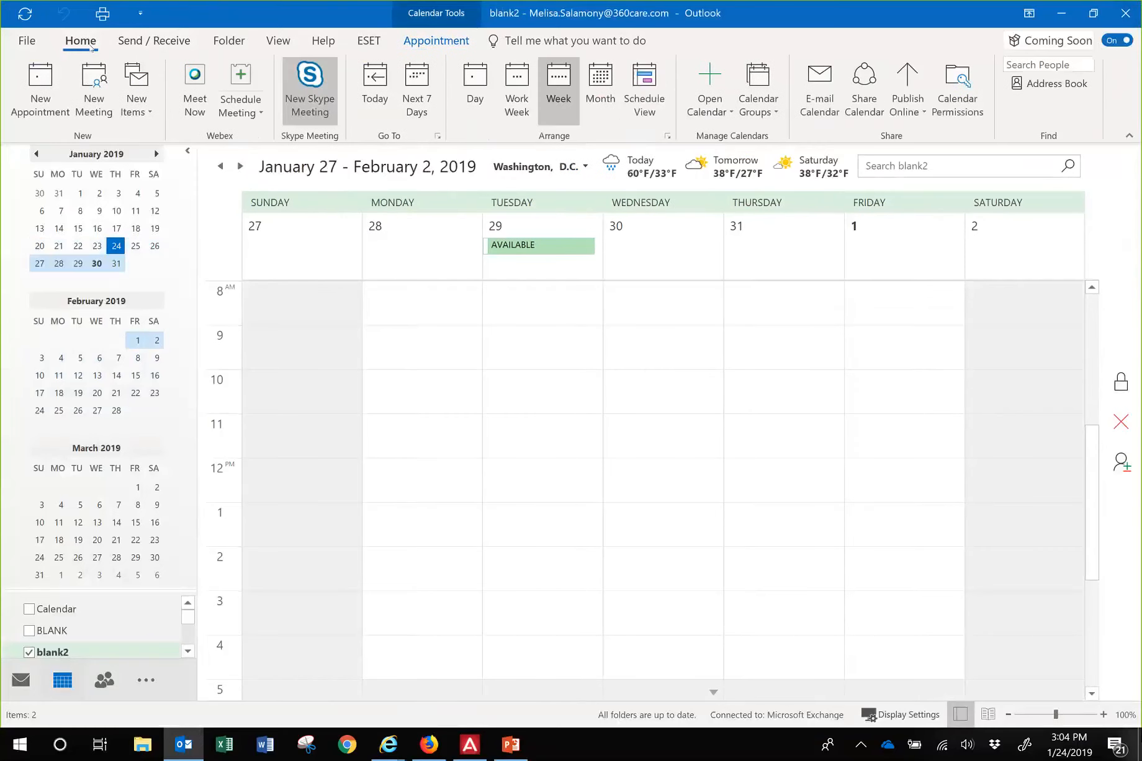
click(600, 93)
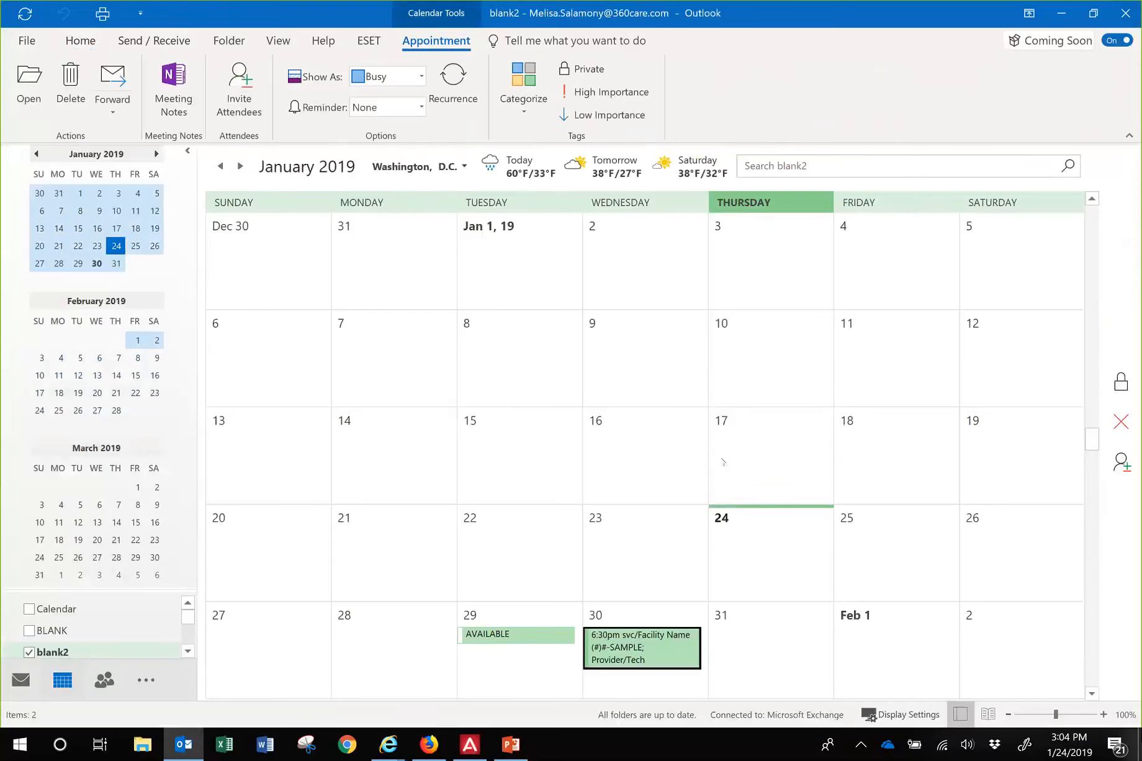
scroll(723, 462, down, 2)
mouse_move(686, 442)
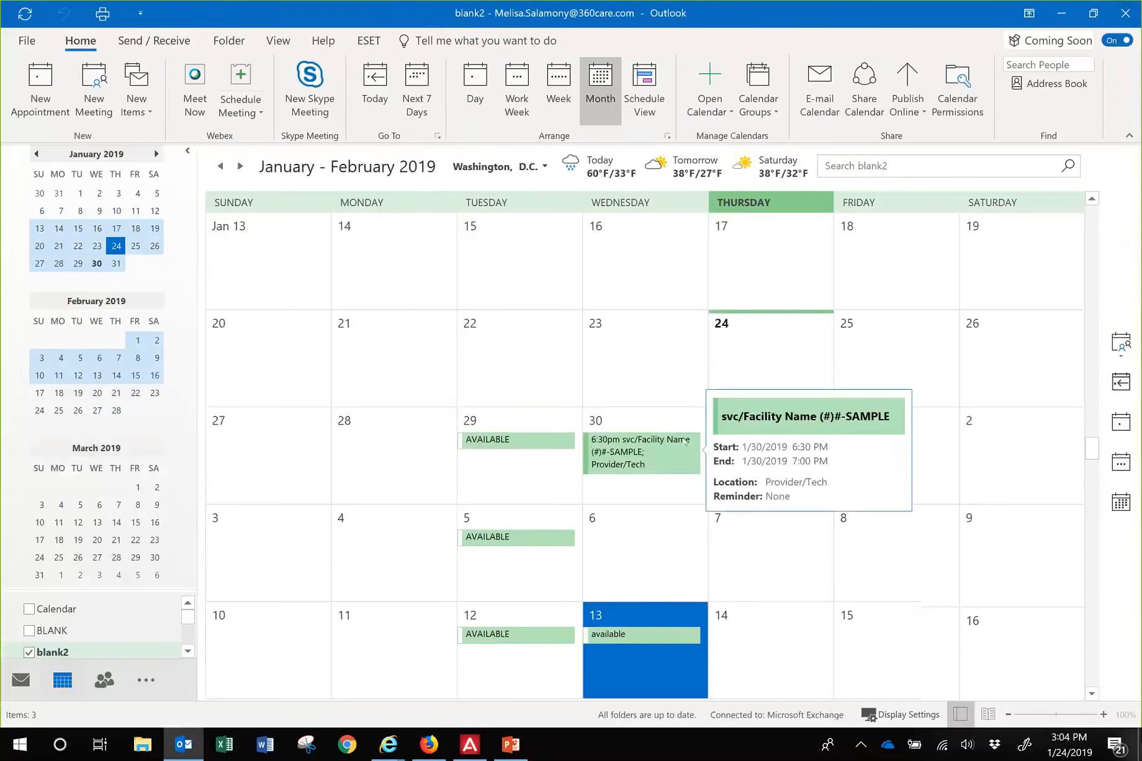
scroll(685, 442, down, 1)
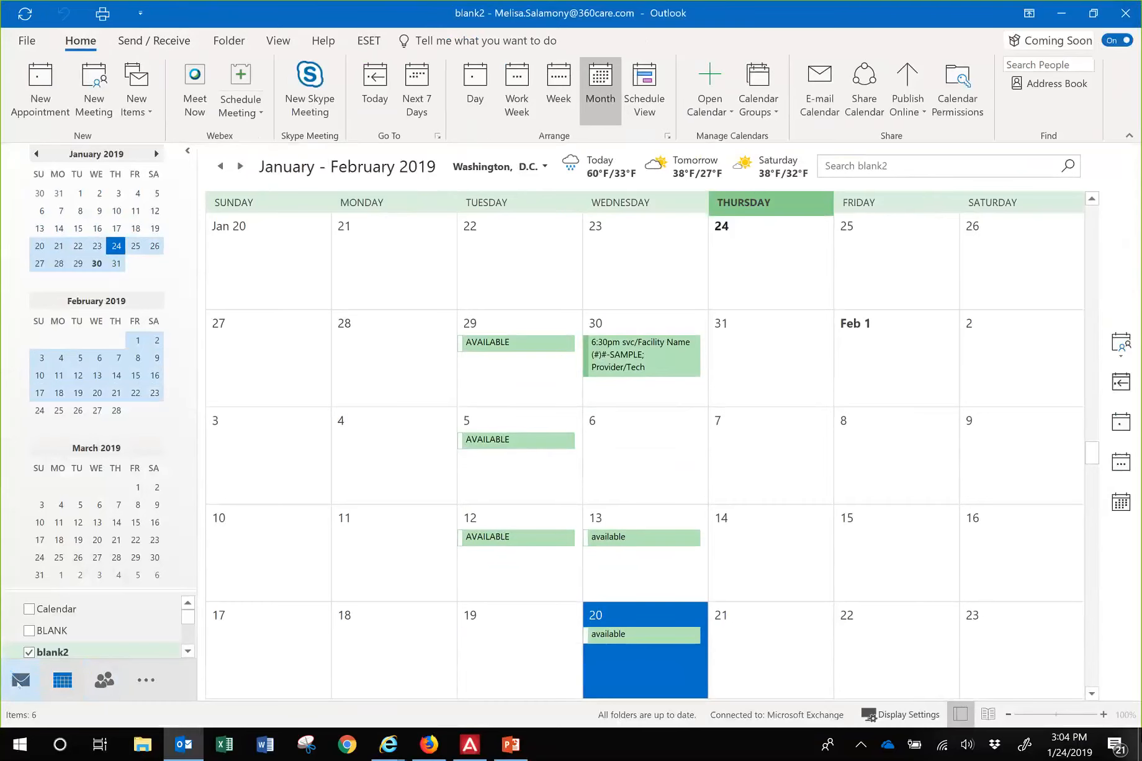
Switch from the calendar to the mailbox and start a new email message.
click(20, 680)
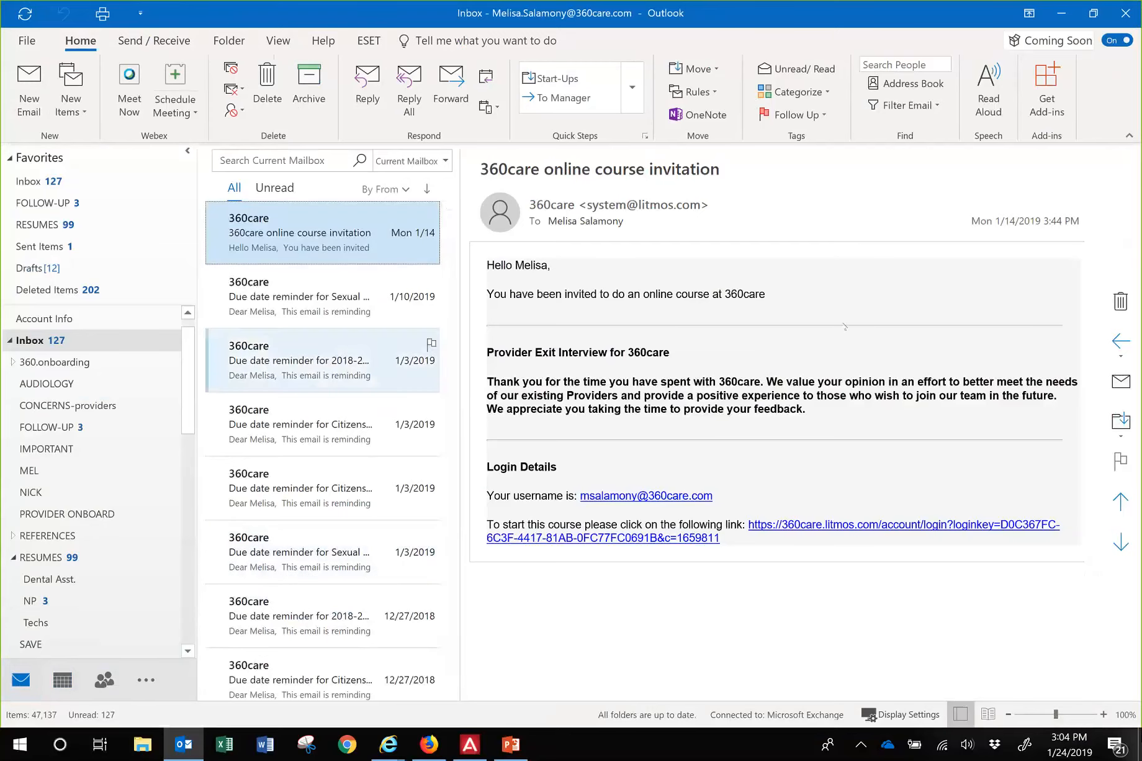
click(31, 87)
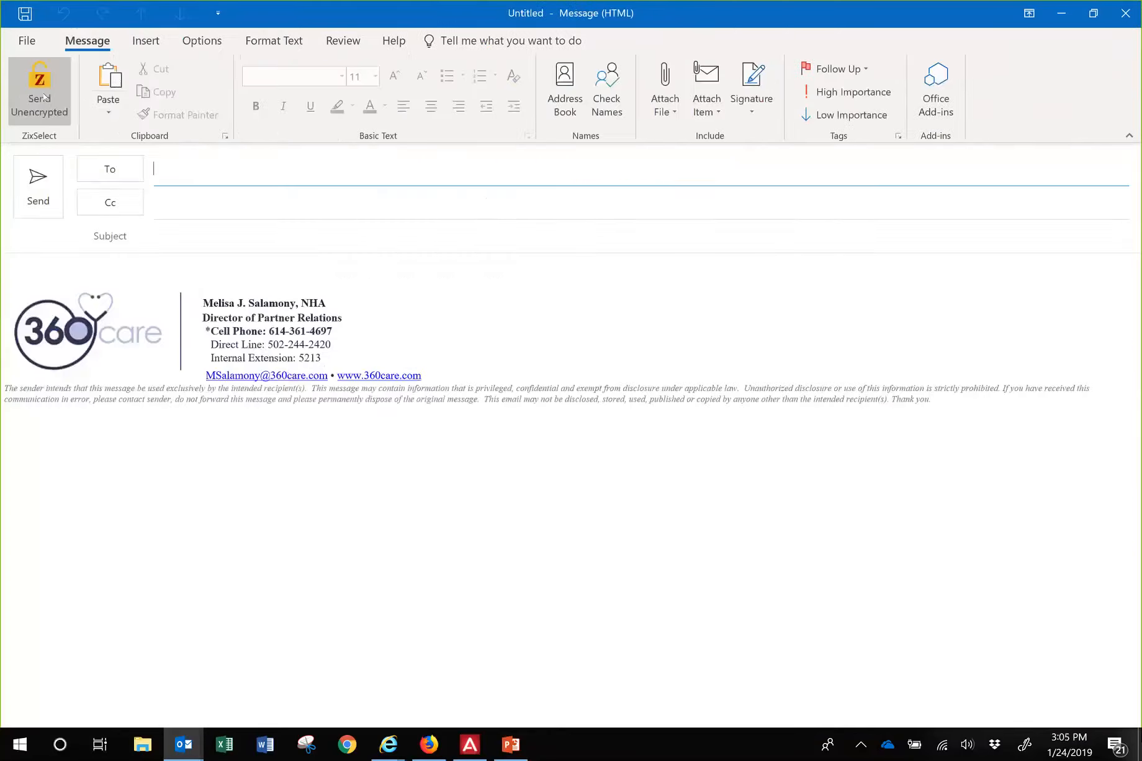